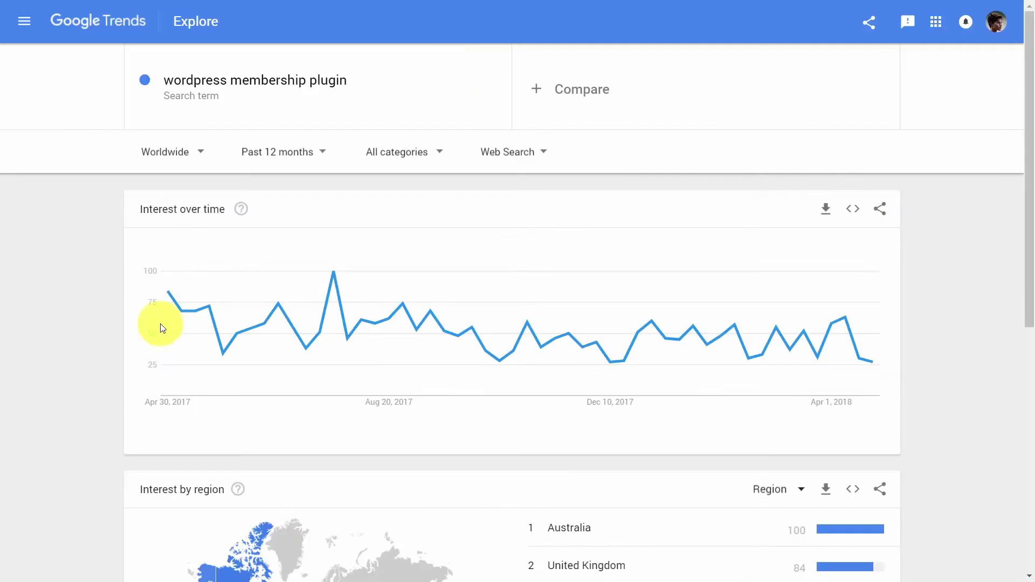
Step: Limit the trend chart to the past 90 days, and enter "wordpress membership plugin" as a Google search
{"action": "left_click", "coordinate": [316, 153]}
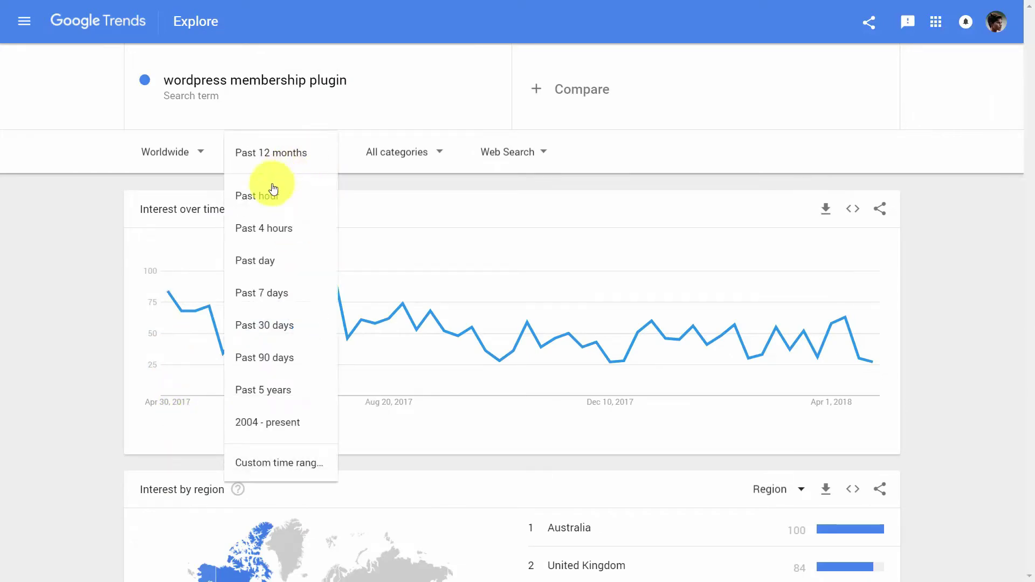
{"action": "left_click", "coordinate": [266, 356]}
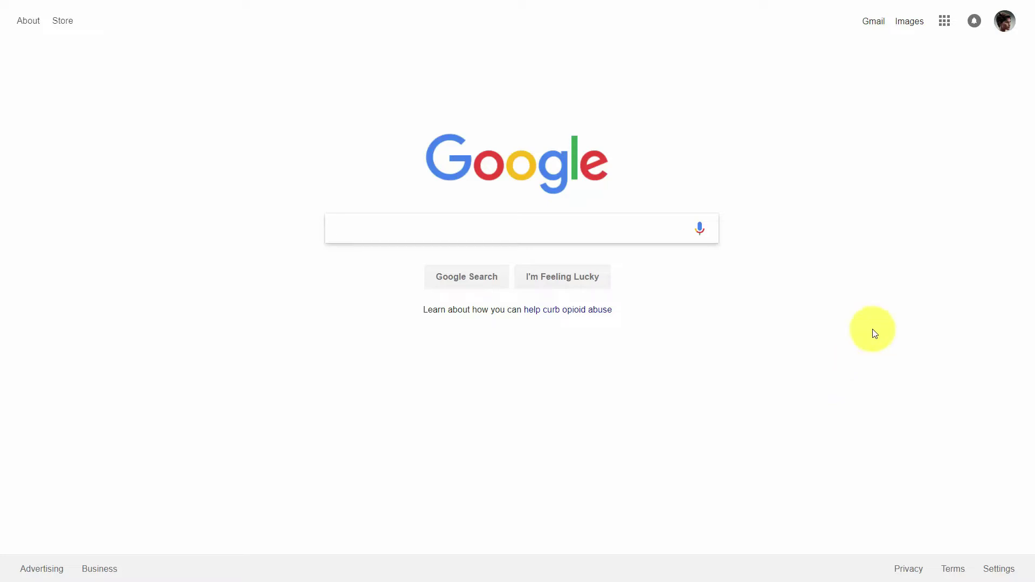
{"action": "type", "text": "wordpress membership plugin"}
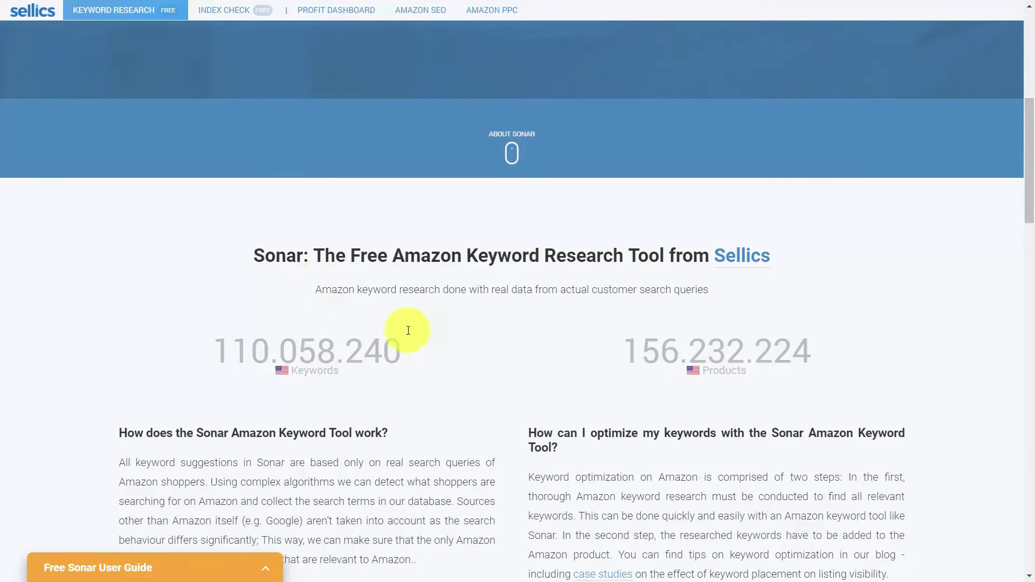
Step: Look over the Sonar keyword tool page and the Google results for "free amazon keyword tool"
{"action": "scroll", "coordinate": [407, 331], "scroll_direction": "up", "scroll_amount": 6}
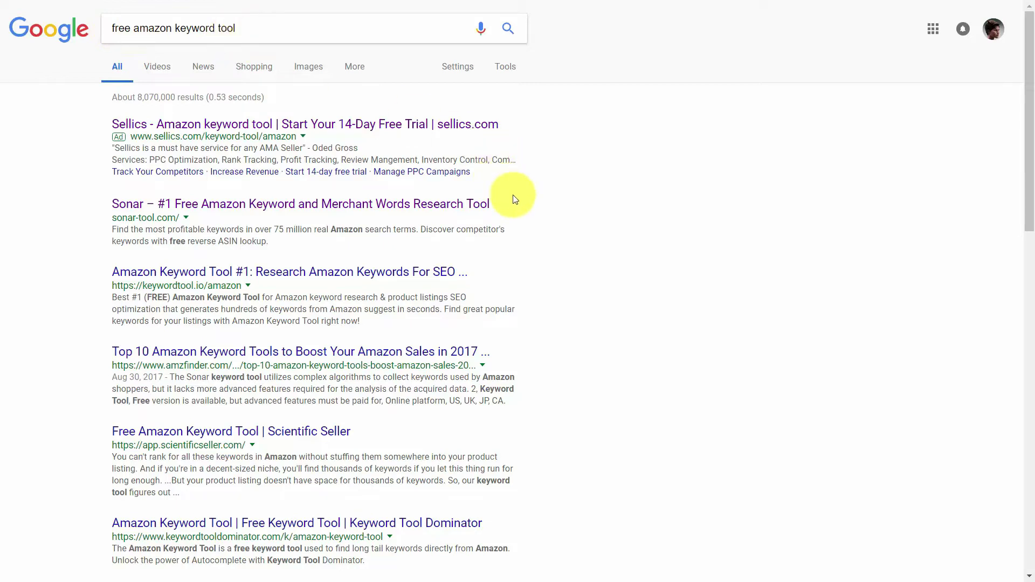
{"action": "scroll", "coordinate": [517, 200], "scroll_direction": "down", "scroll_amount": 1}
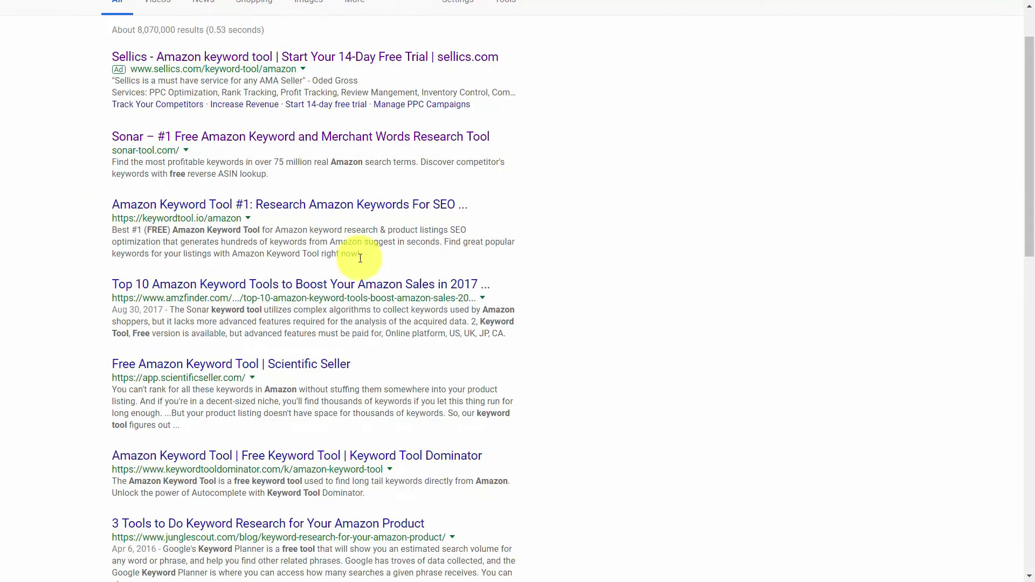
{"action": "scroll", "coordinate": [356, 251], "scroll_direction": "up", "scroll_amount": 1}
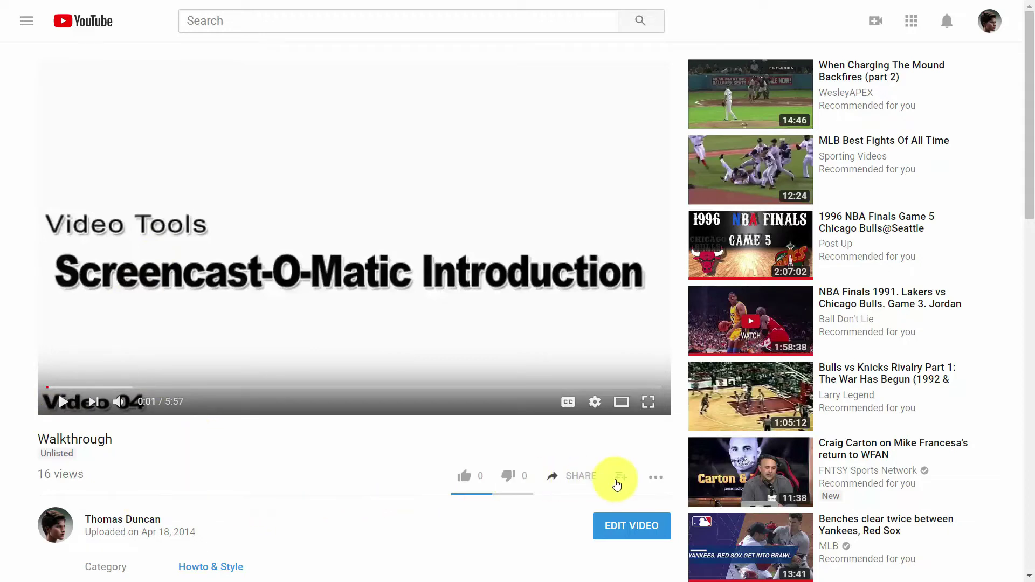
Step: Open the Walkthrough video's transcript on YouTube and copy all of it with timestamps into Notepad
{"action": "left_click", "coordinate": [656, 478]}
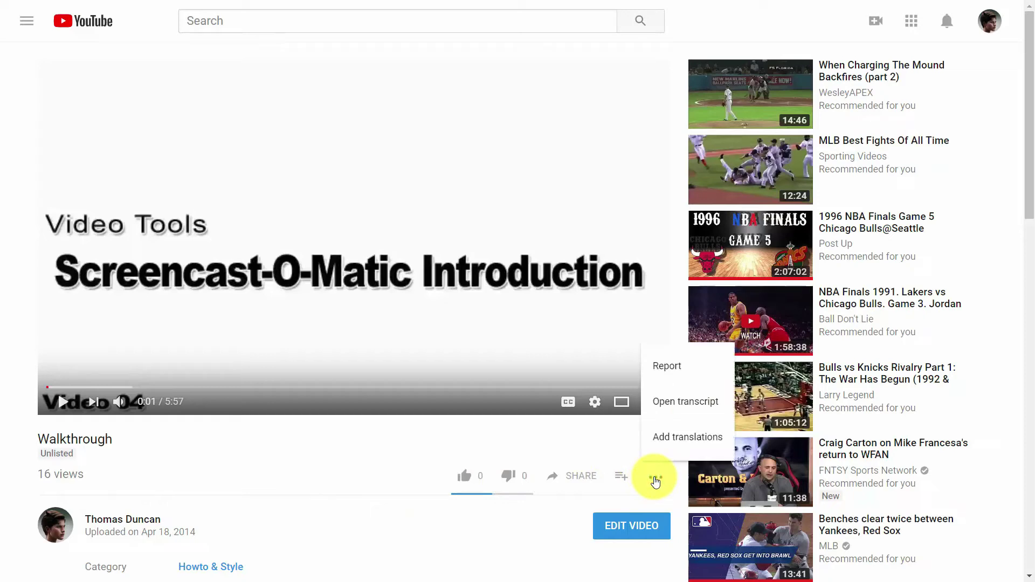
{"action": "left_click", "coordinate": [674, 408]}
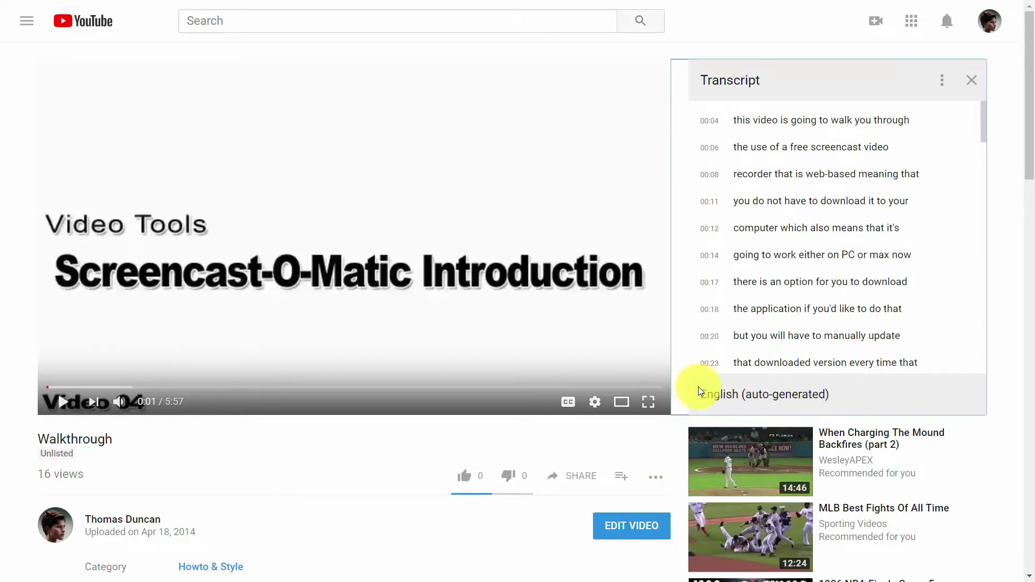
{"action": "left_click_drag", "start_coordinate": [707, 121], "coordinate": [772, 388]}
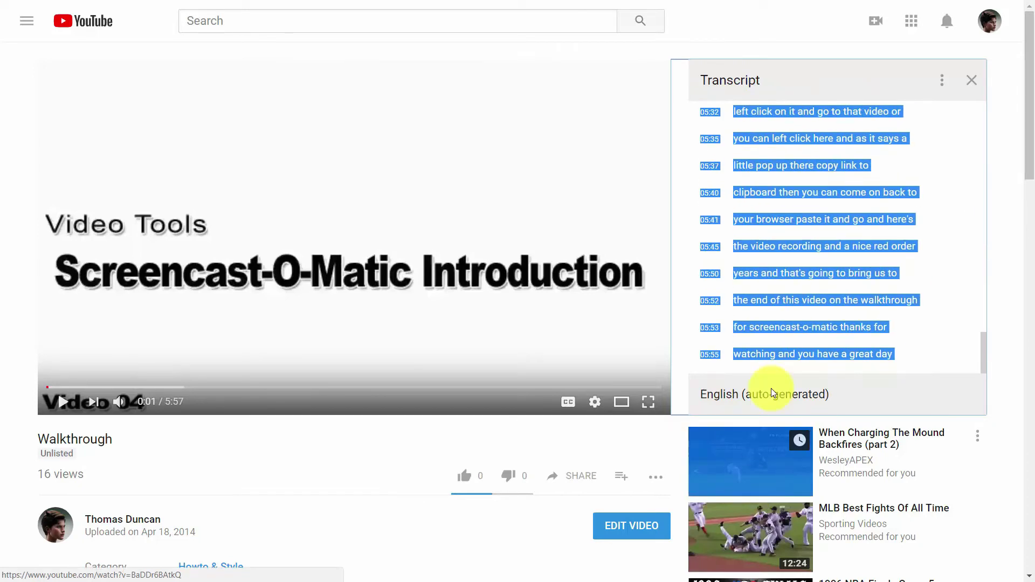
{"action": "right_click", "coordinate": [776, 306]}
{"action": "left_click", "coordinate": [717, 316]}
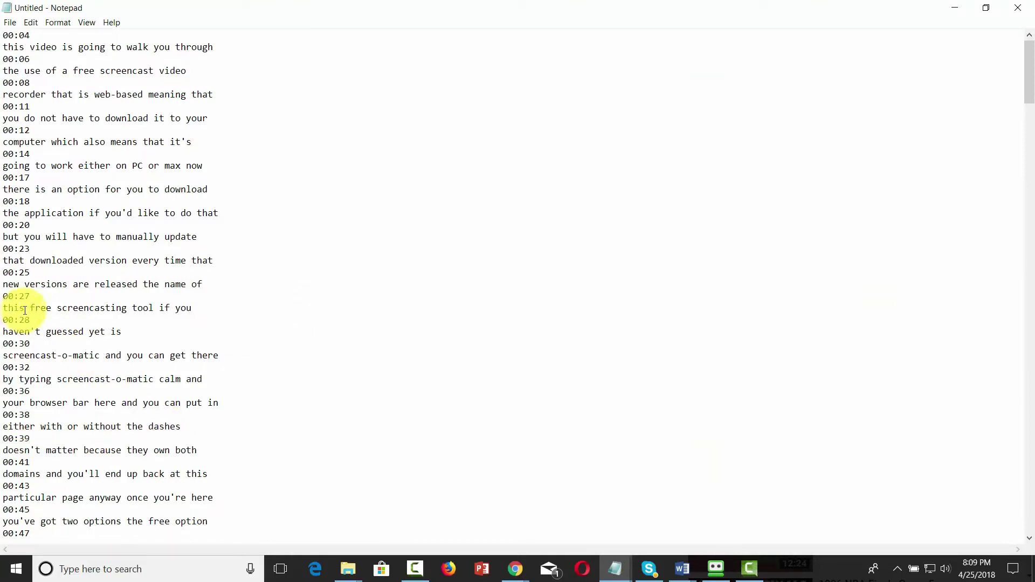
{"action": "left_click", "coordinate": [954, 9]}
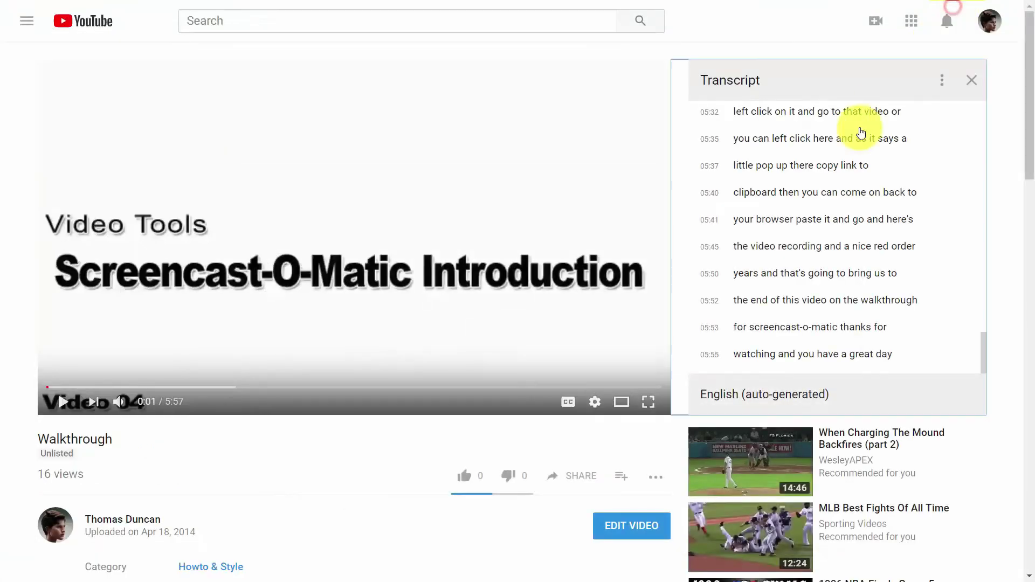
Step: Hide the timestamps in the Walkthrough video's transcript and copy the entire text from first to last line
{"action": "left_click", "coordinate": [942, 81]}
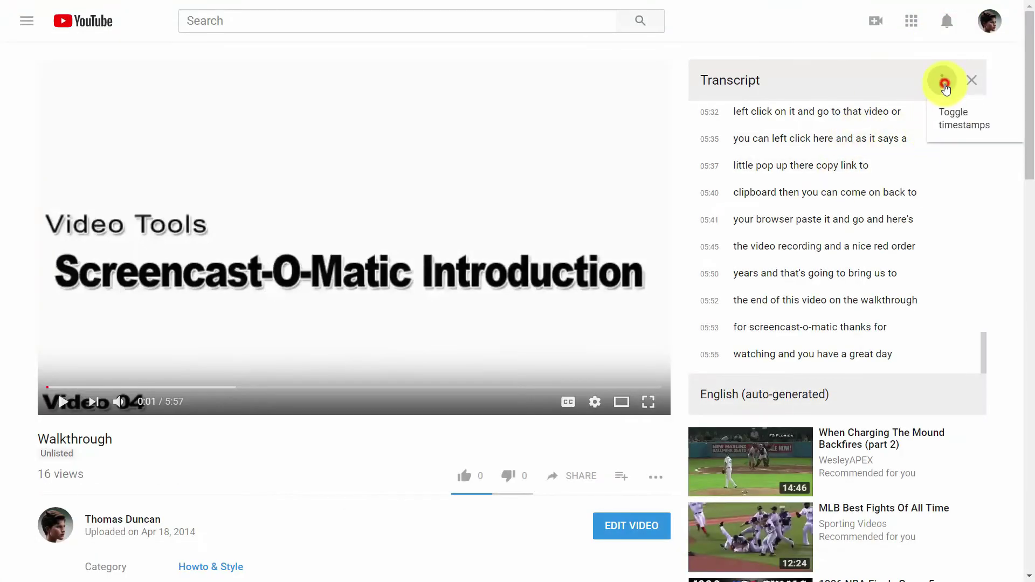
{"action": "left_click", "coordinate": [949, 115]}
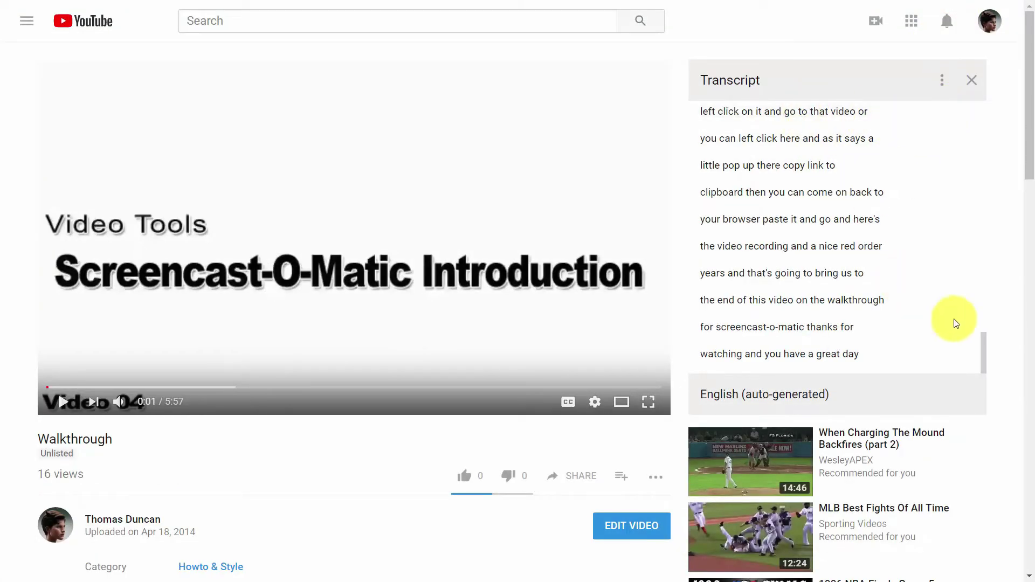
{"action": "left_click", "coordinate": [980, 365]}
{"action": "left_click_drag", "start_coordinate": [983, 360], "coordinate": [980, 88]}
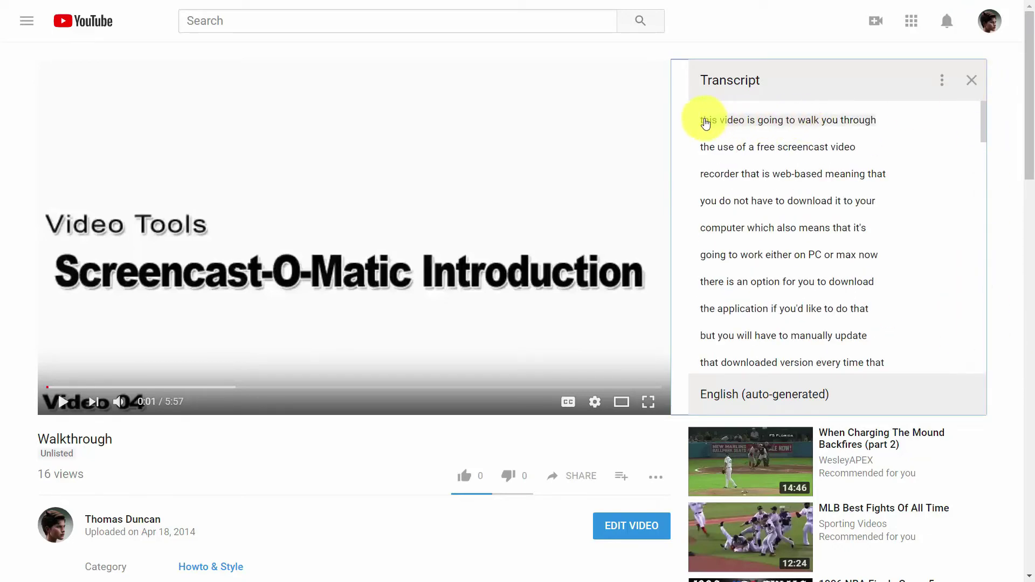
{"action": "left_click_drag", "start_coordinate": [700, 124], "coordinate": [731, 296]}
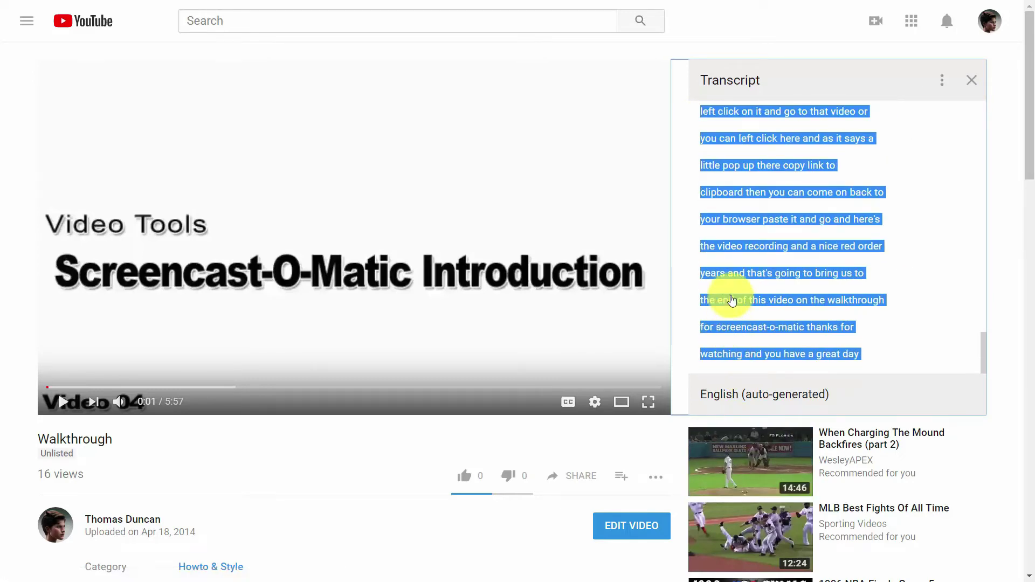
{"action": "right_click", "coordinate": [730, 296]}
{"action": "left_click", "coordinate": [727, 306]}
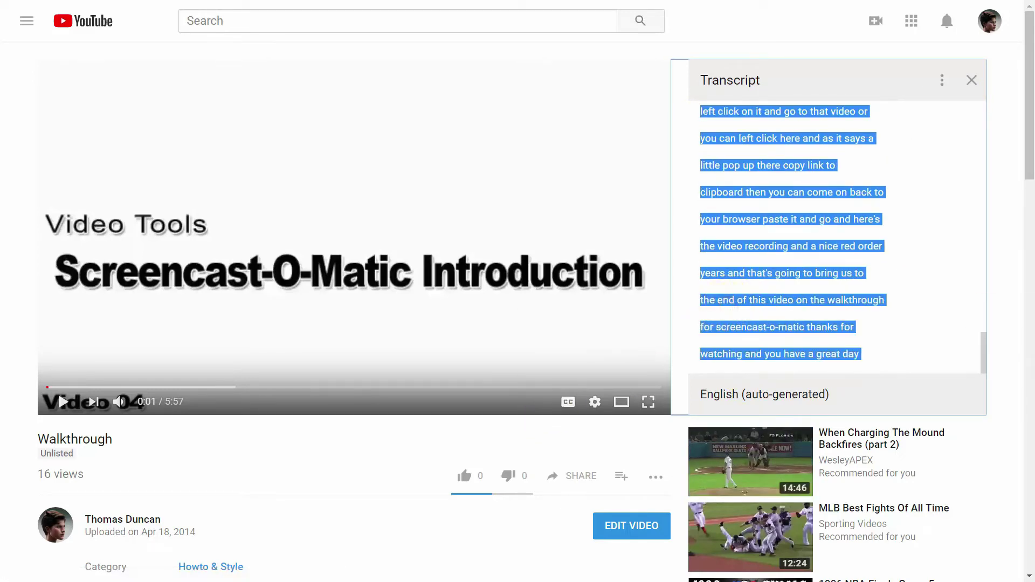
Step: Switch to a blank Notepad document, paste the timestamp-free transcript and read back through it
{"action": "key", "text": "alt+Tab"}
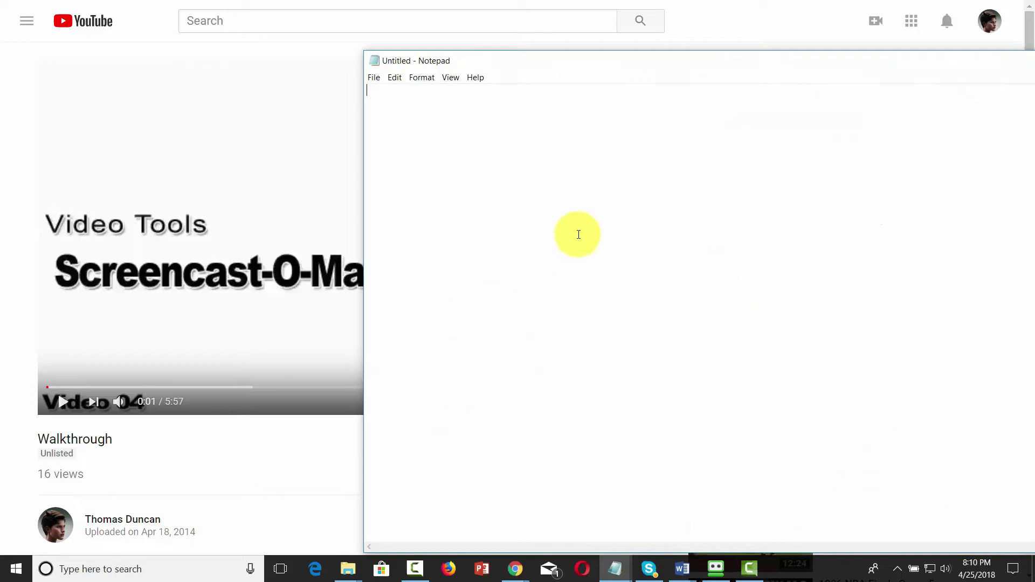
{"action": "right_click", "coordinate": [523, 178]}
{"action": "left_click", "coordinate": [567, 227]}
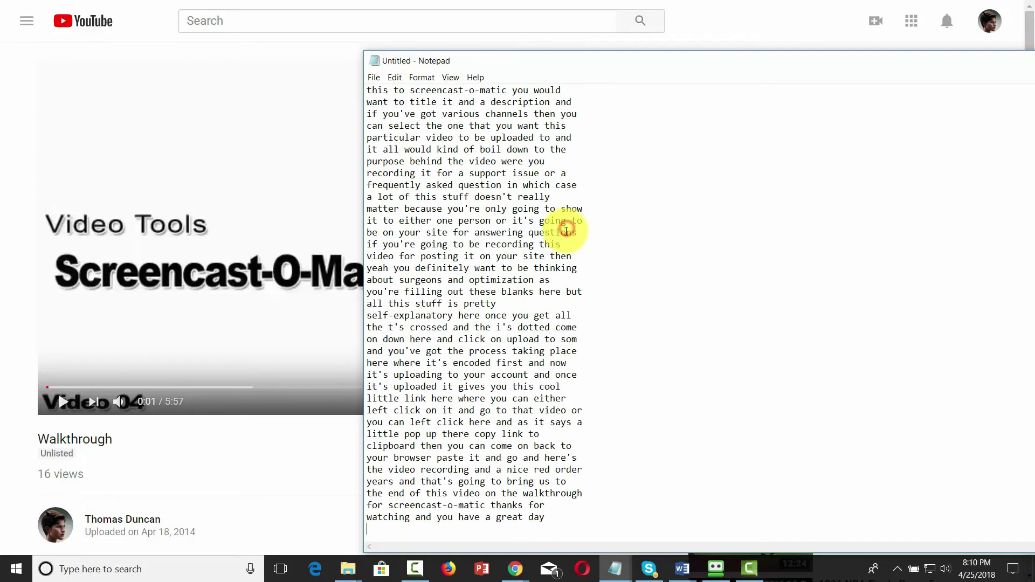
{"action": "scroll", "coordinate": [555, 327], "scroll_direction": "up", "scroll_amount": 9}
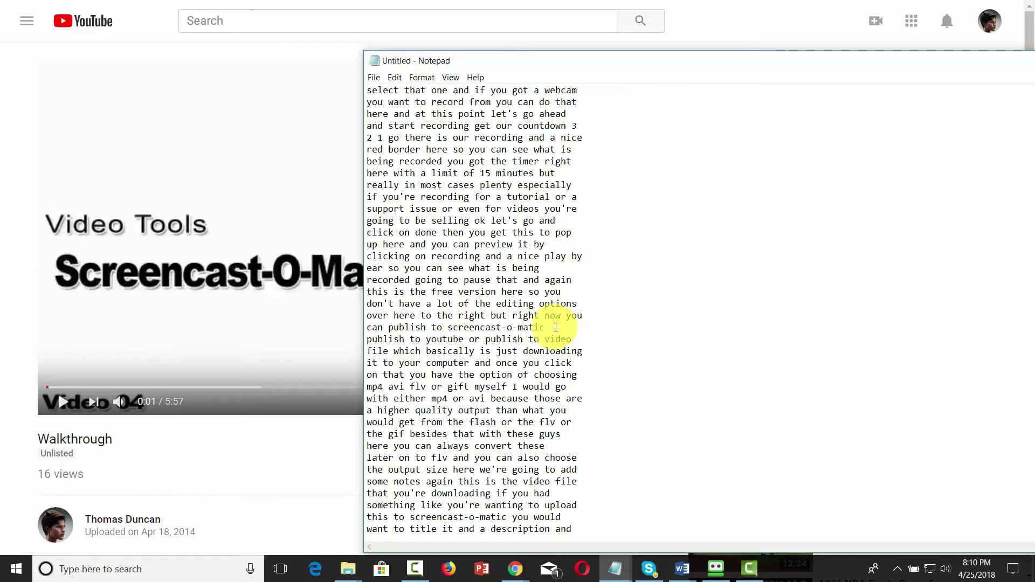
{"action": "scroll", "coordinate": [526, 231], "scroll_direction": "up", "scroll_amount": 2}
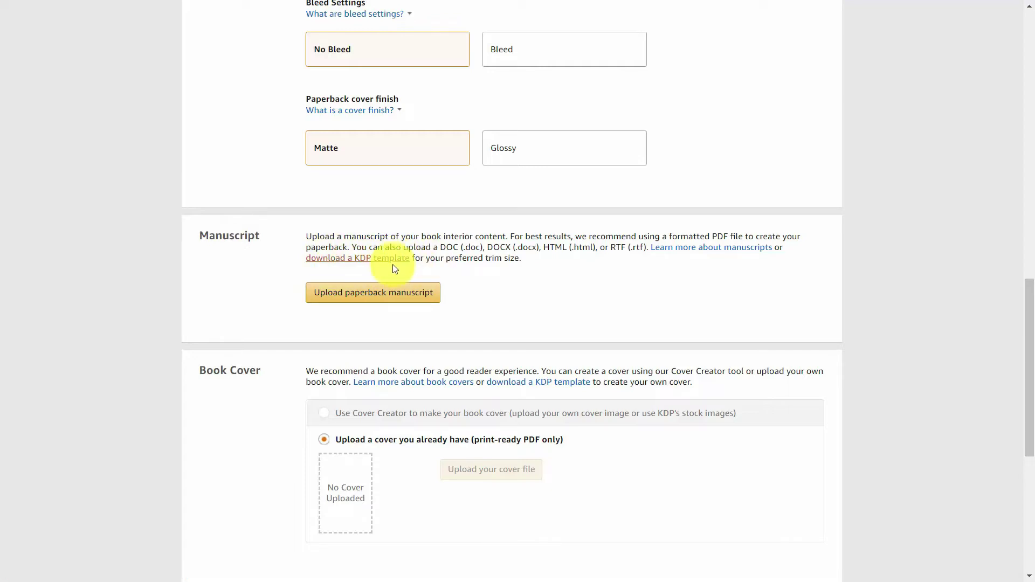
Step: Open the KDP template help page from the Manuscript section and expand "Step 1: Choose a template" to view the trim sizes
{"action": "left_click", "coordinate": [365, 263]}
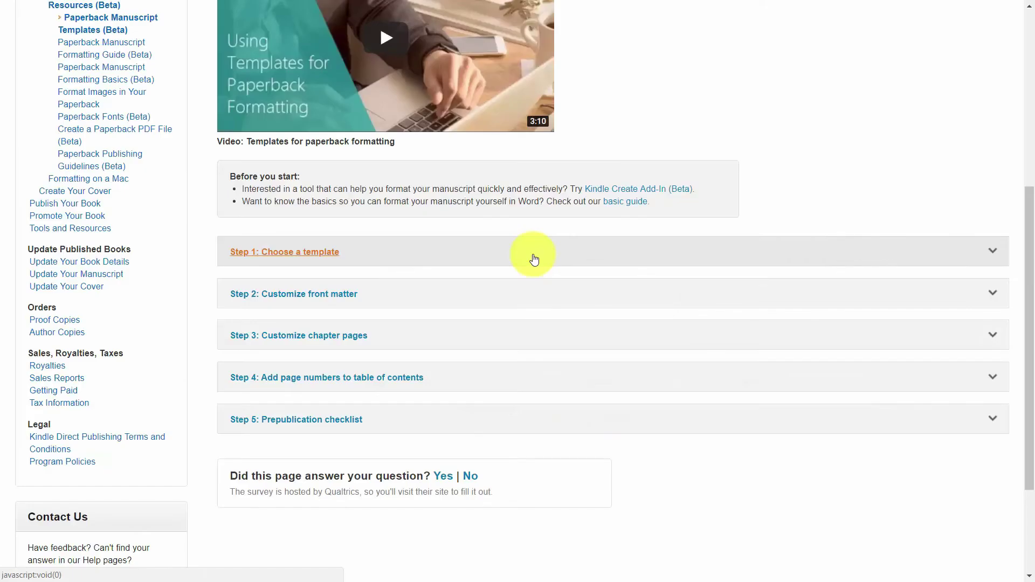
{"action": "left_click", "coordinate": [364, 260]}
{"action": "scroll", "coordinate": [365, 260], "scroll_direction": "down", "scroll_amount": 6}
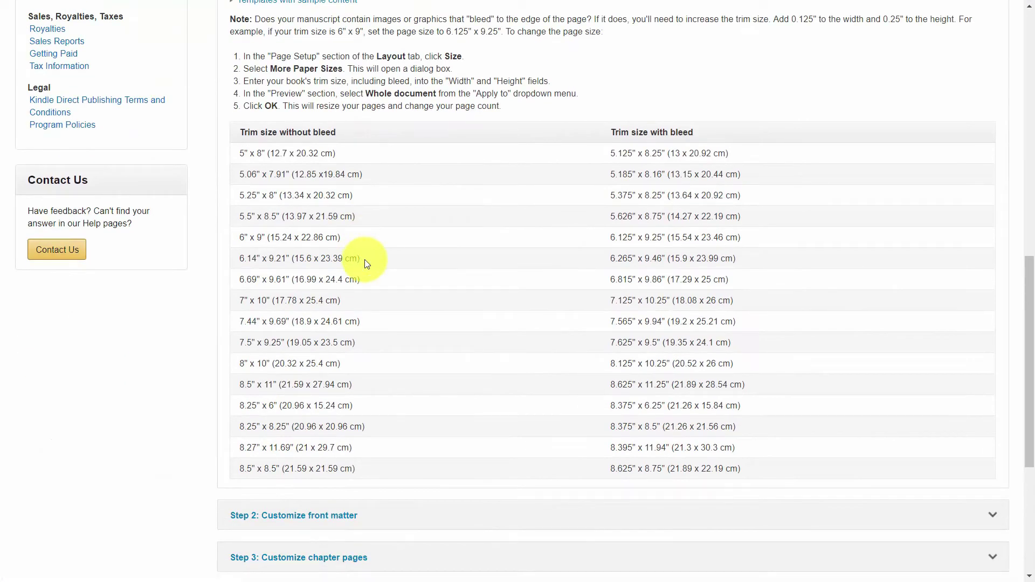
Step: Download the 5" x 8" paperback template with sample content to the Downloads folder
{"action": "scroll", "coordinate": [365, 260], "scroll_direction": "up", "scroll_amount": 4}
{"action": "left_click", "coordinate": [300, 204]}
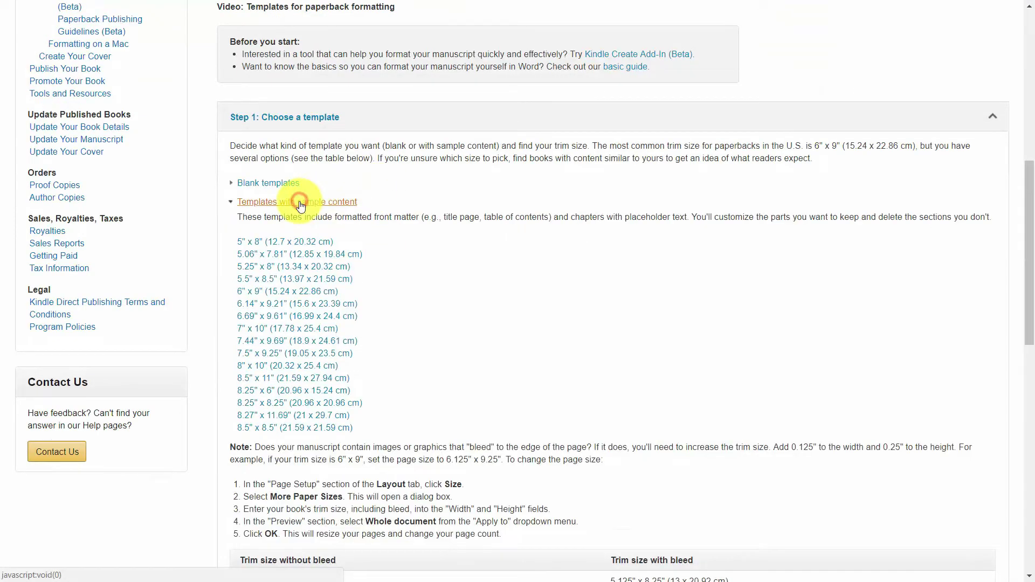
{"action": "scroll", "coordinate": [360, 289], "scroll_direction": "down", "scroll_amount": 1}
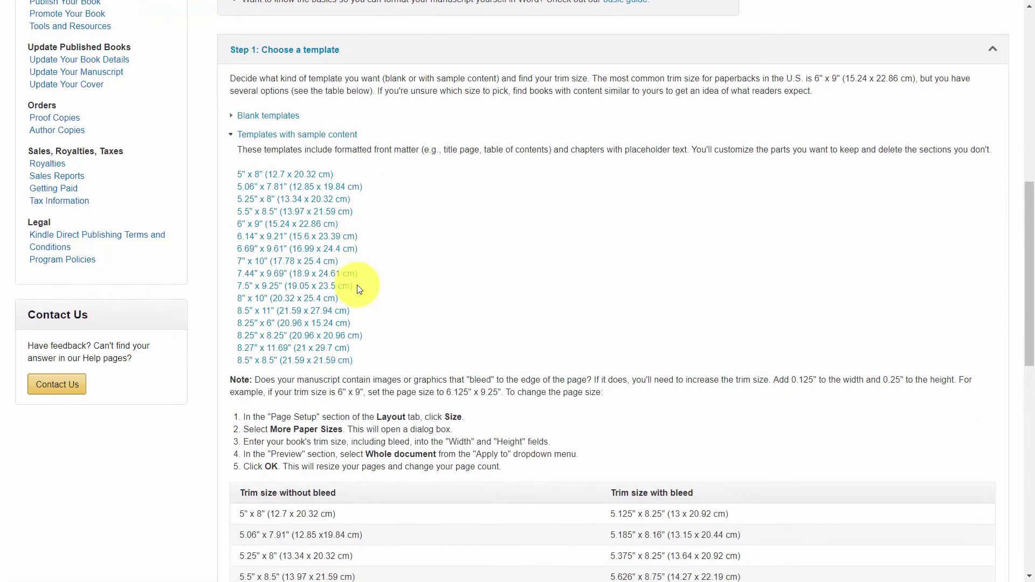
{"action": "left_click", "coordinate": [288, 174]}
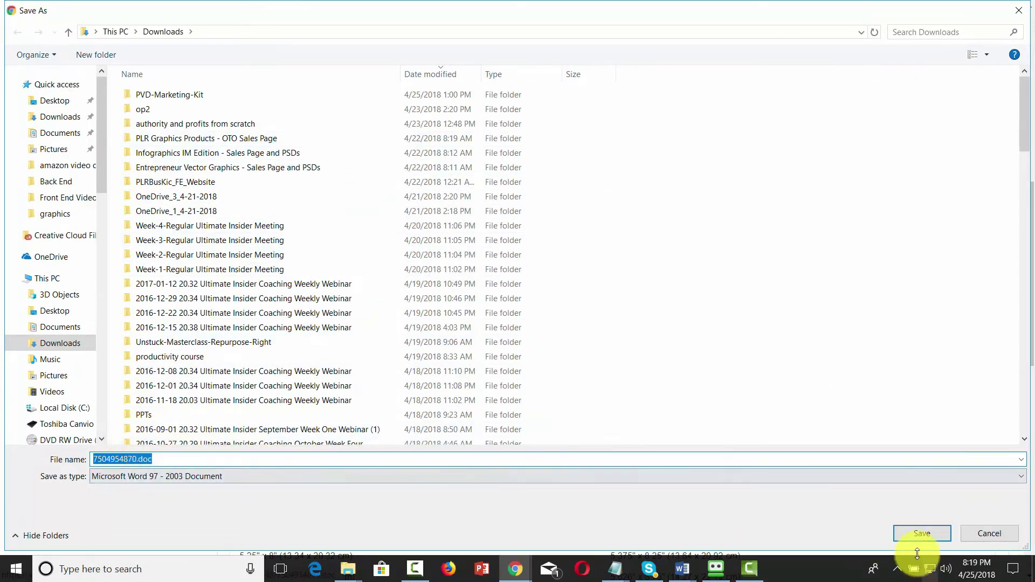
{"action": "left_click", "coordinate": [907, 533]}
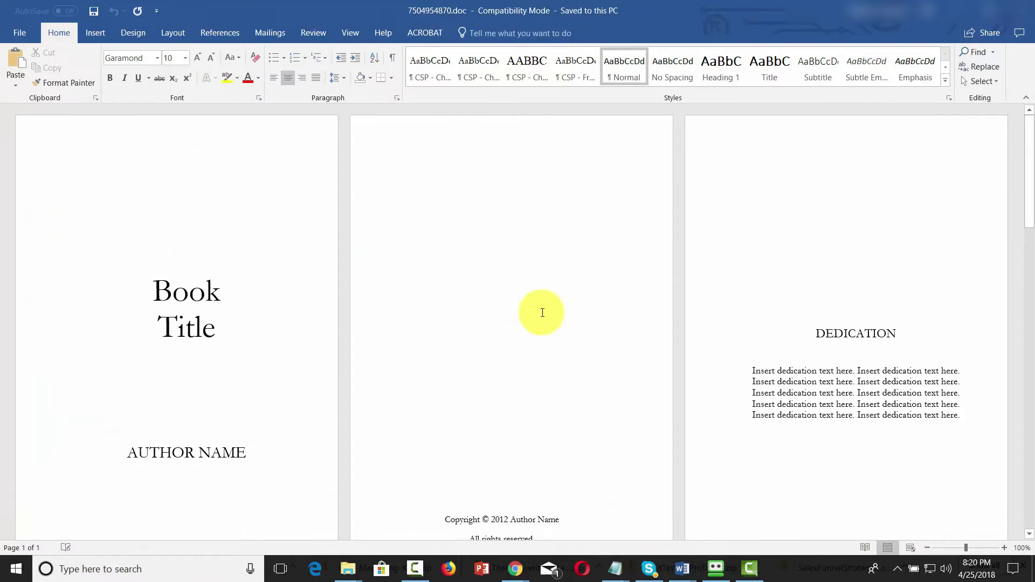
Step: In the downloaded Word template, replace the chapter 1 heading's placeholder name with "THE TRAINING CHAPTER"
{"action": "scroll", "coordinate": [543, 313], "scroll_direction": "down", "scroll_amount": 5}
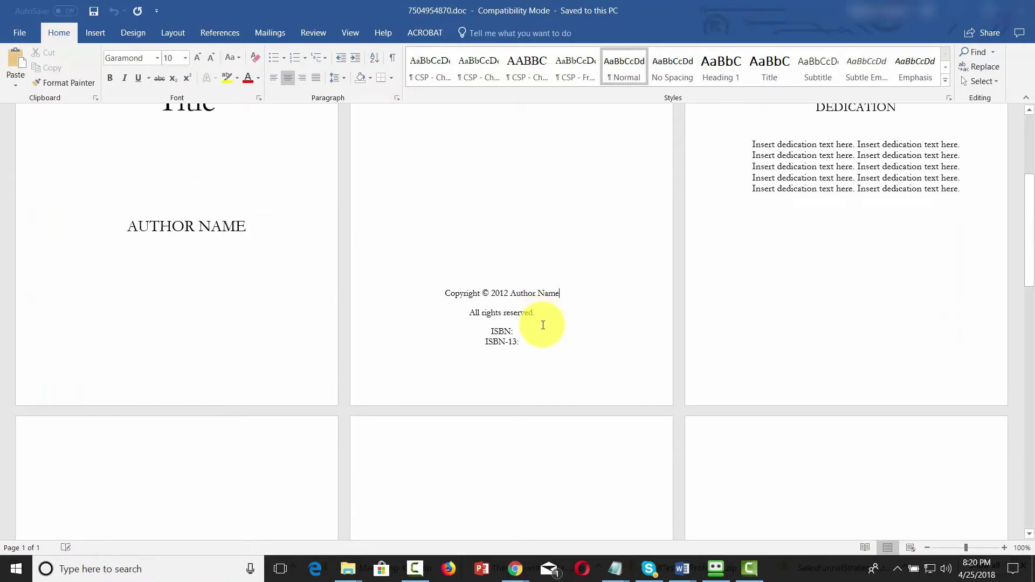
{"action": "scroll", "coordinate": [543, 325], "scroll_direction": "up", "scroll_amount": 2}
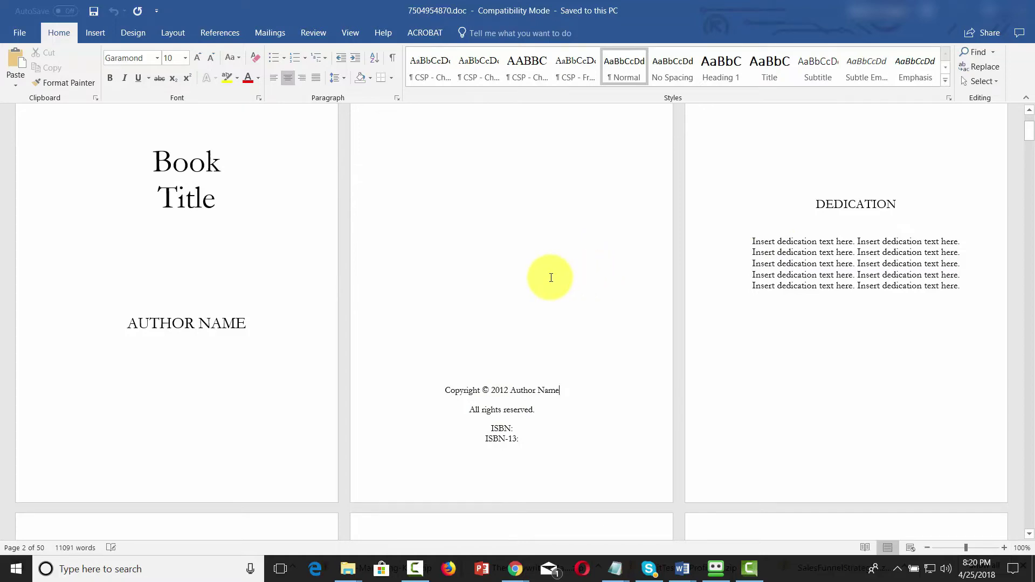
{"action": "scroll", "coordinate": [552, 276], "scroll_direction": "down", "scroll_amount": 5}
{"action": "scroll", "coordinate": [552, 277], "scroll_direction": "down", "scroll_amount": 3}
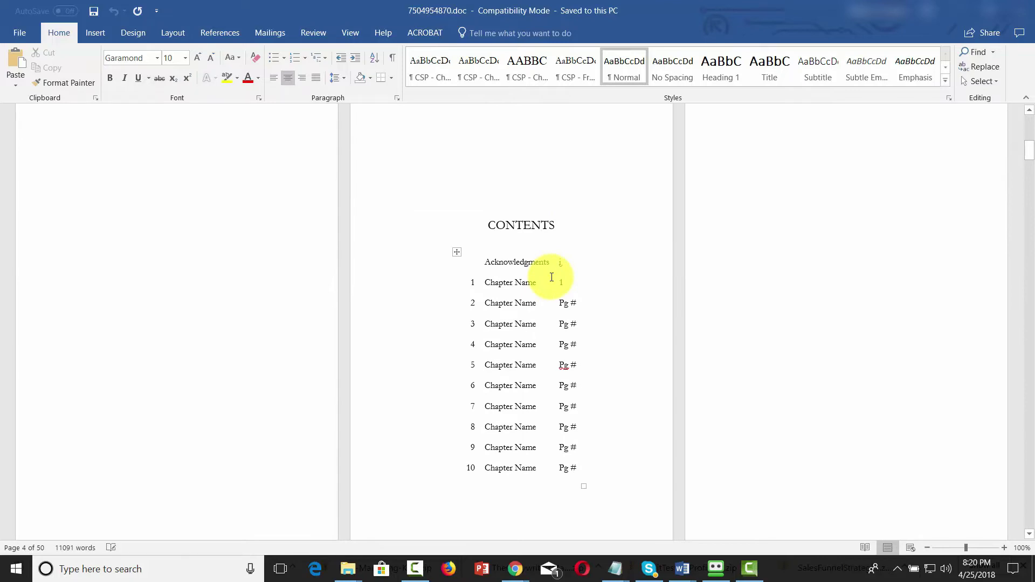
{"action": "scroll", "coordinate": [550, 280], "scroll_direction": "down", "scroll_amount": 7}
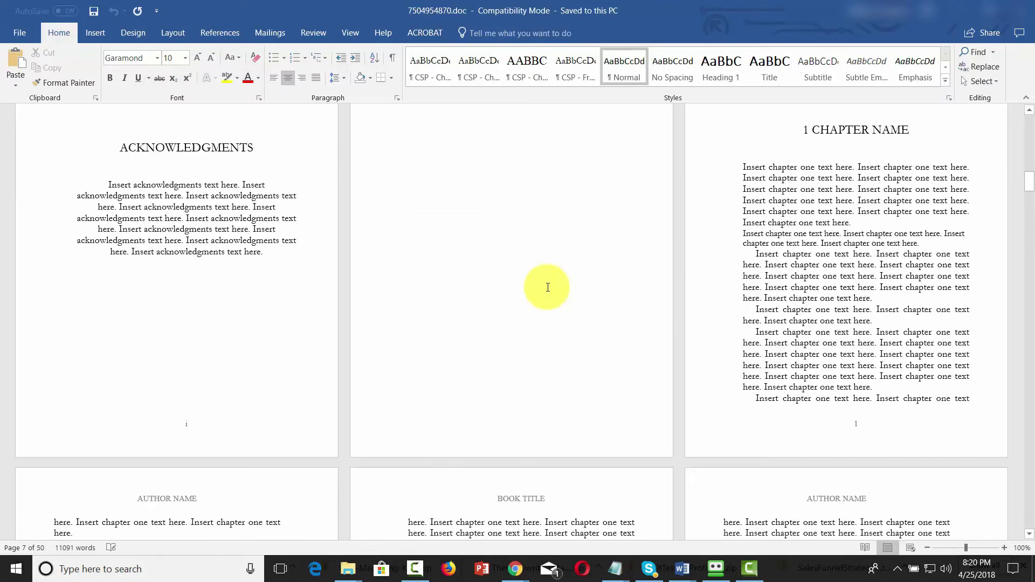
{"action": "left_click", "coordinate": [829, 133]}
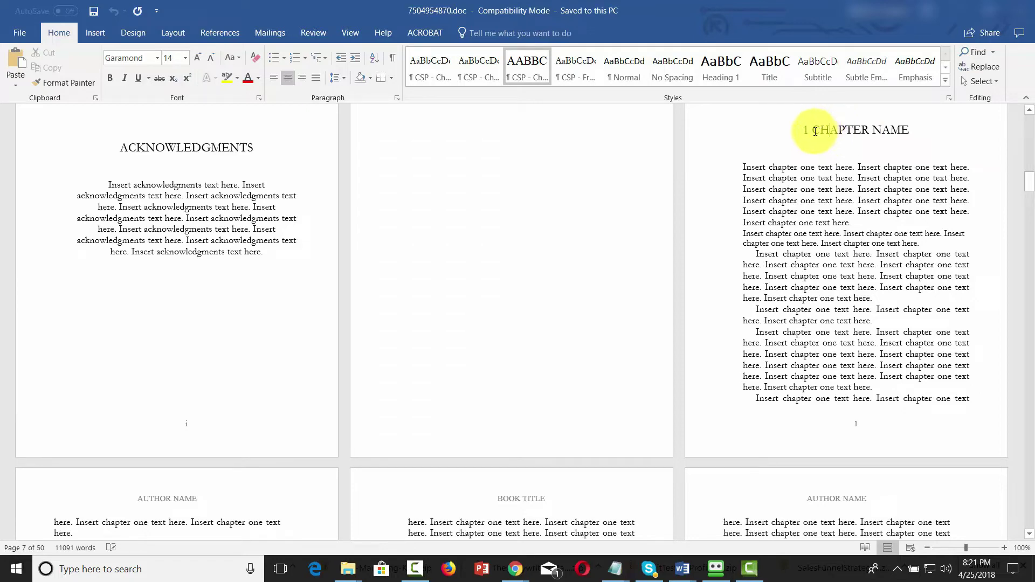
{"action": "left_click_drag", "start_coordinate": [813, 131], "coordinate": [906, 133]}
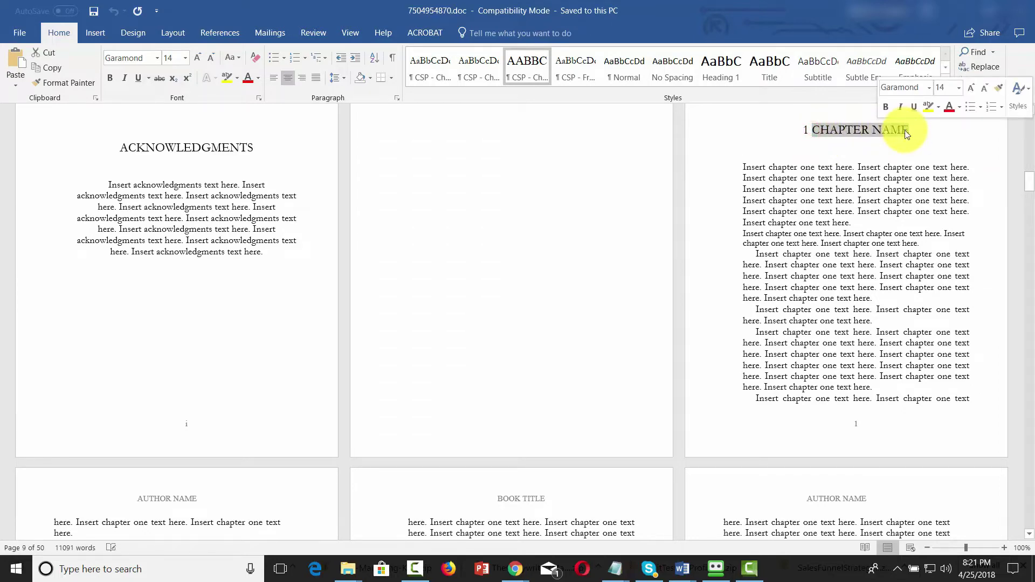
{"action": "key", "text": "ctrl+v"}
Step: Examine the template's chapter one placeholder text and the chapter two pages that follow
{"action": "left_click", "coordinate": [815, 211]}
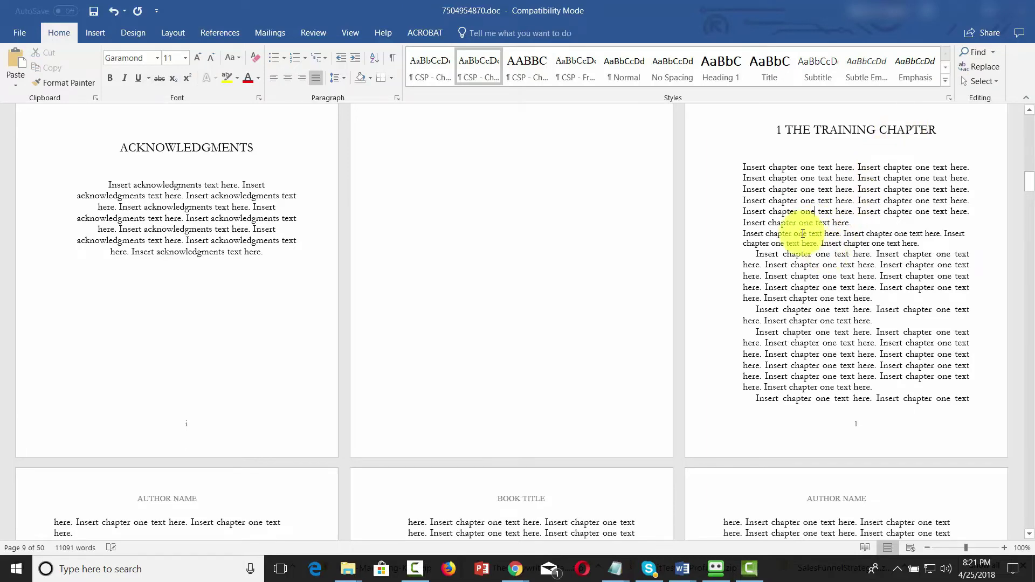
{"action": "scroll", "coordinate": [748, 175], "scroll_direction": "down", "scroll_amount": 8}
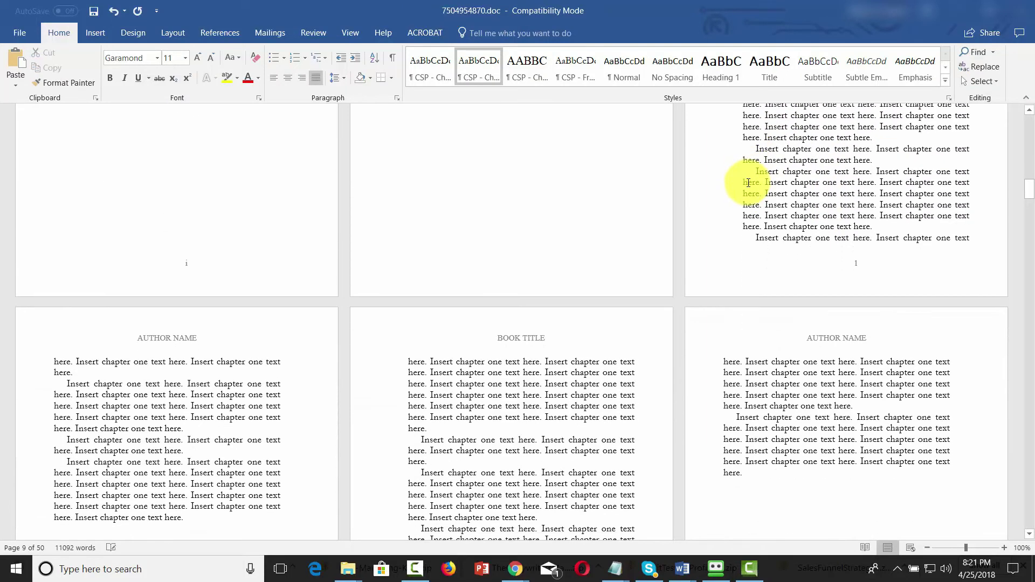
{"action": "scroll", "coordinate": [748, 183], "scroll_direction": "down", "scroll_amount": 10}
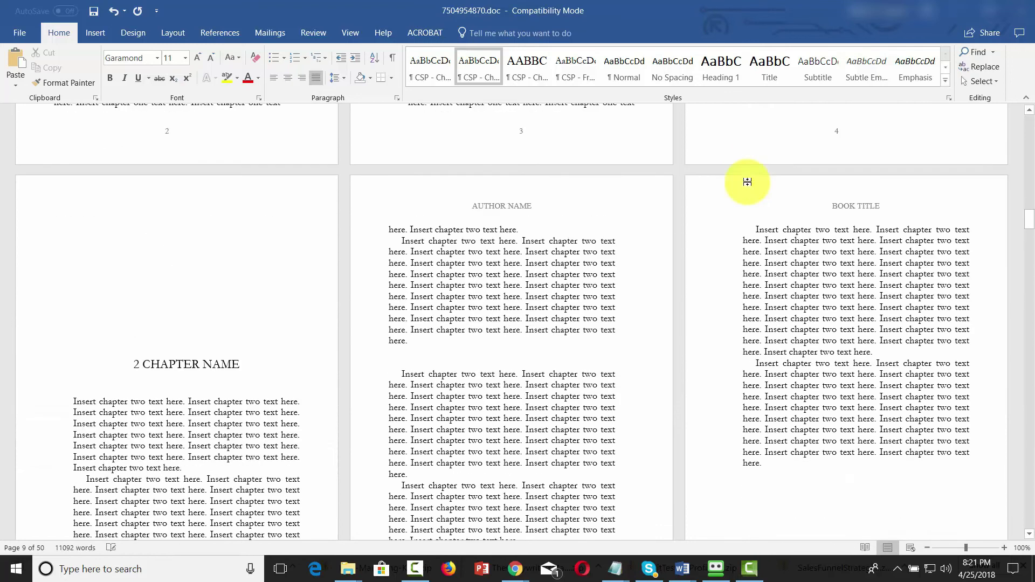
Step: Return to chapter one and select the placeholder text on its first page, below the THE TRAINING CHAPTER heading
{"action": "scroll", "coordinate": [219, 254], "scroll_direction": "up", "scroll_amount": 3}
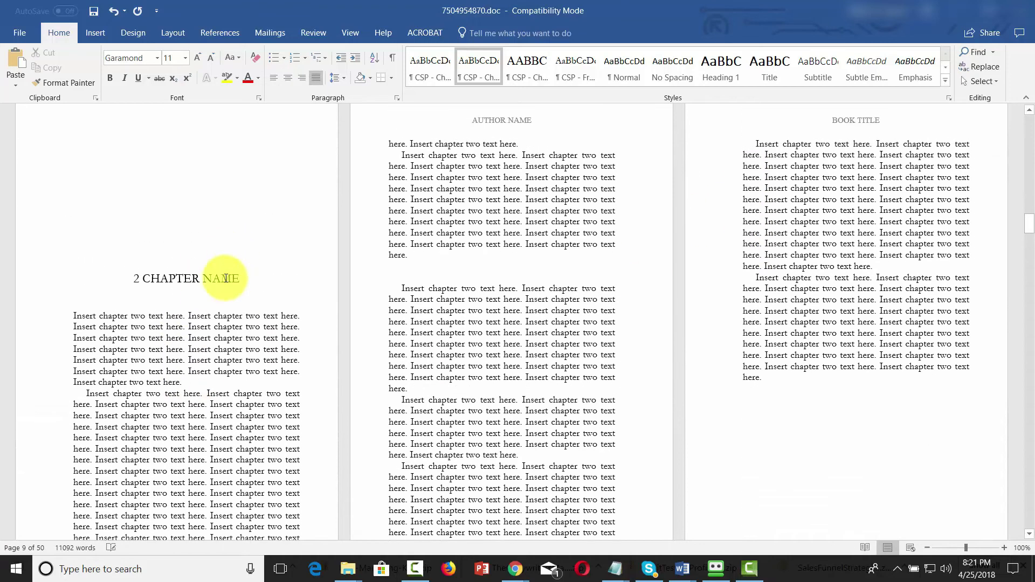
{"action": "scroll", "coordinate": [470, 340], "scroll_direction": "up", "scroll_amount": 10}
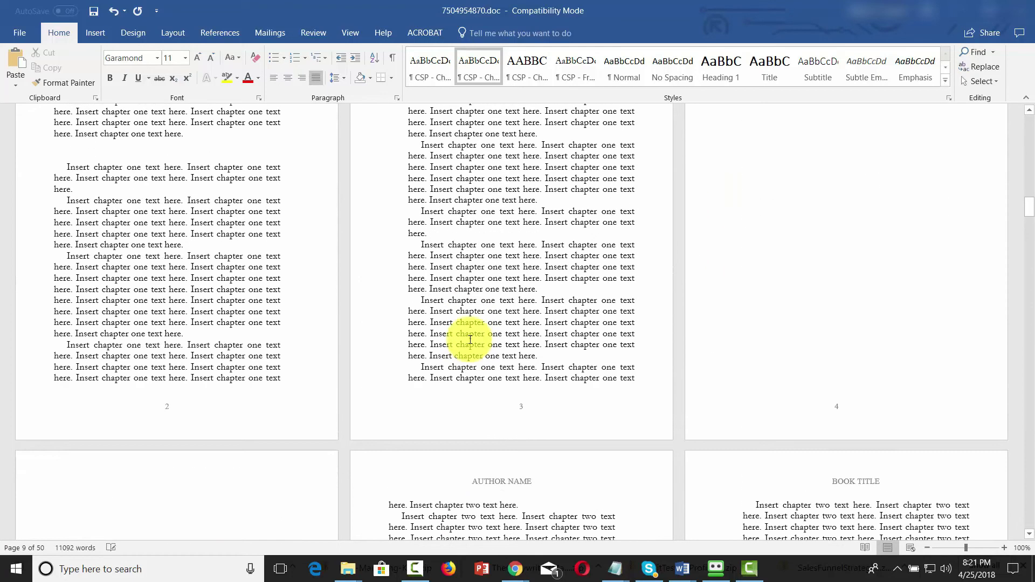
{"action": "scroll", "coordinate": [469, 340], "scroll_direction": "up", "scroll_amount": 7}
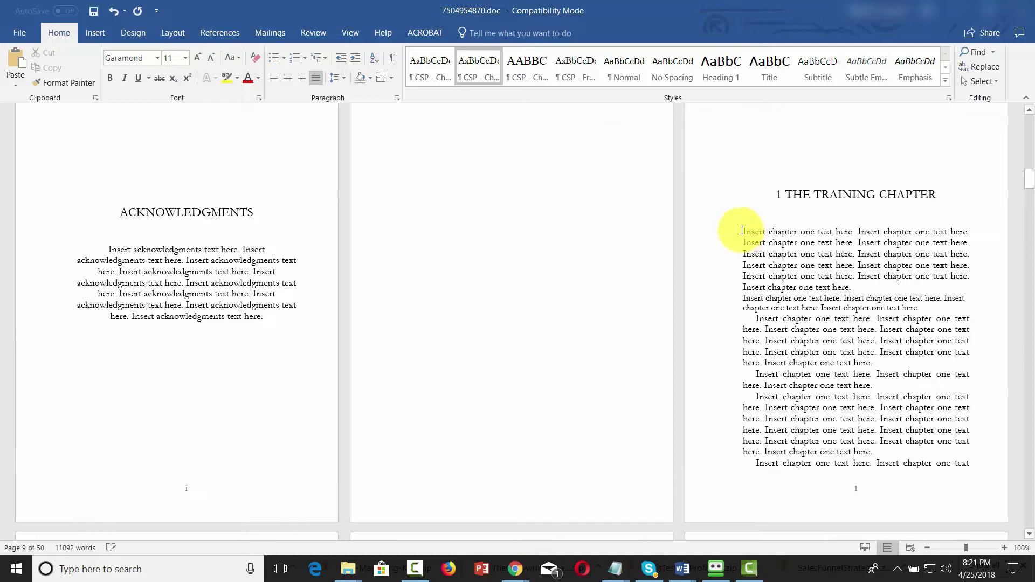
{"action": "left_click_drag", "start_coordinate": [743, 231], "coordinate": [969, 472]}
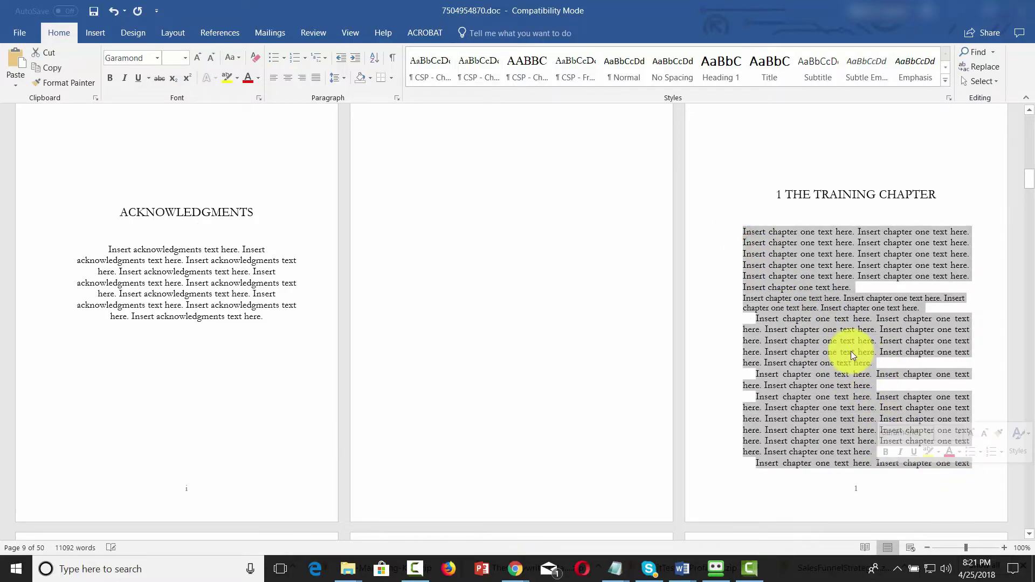
{"action": "scroll", "coordinate": [851, 351], "scroll_direction": "down", "scroll_amount": 3}
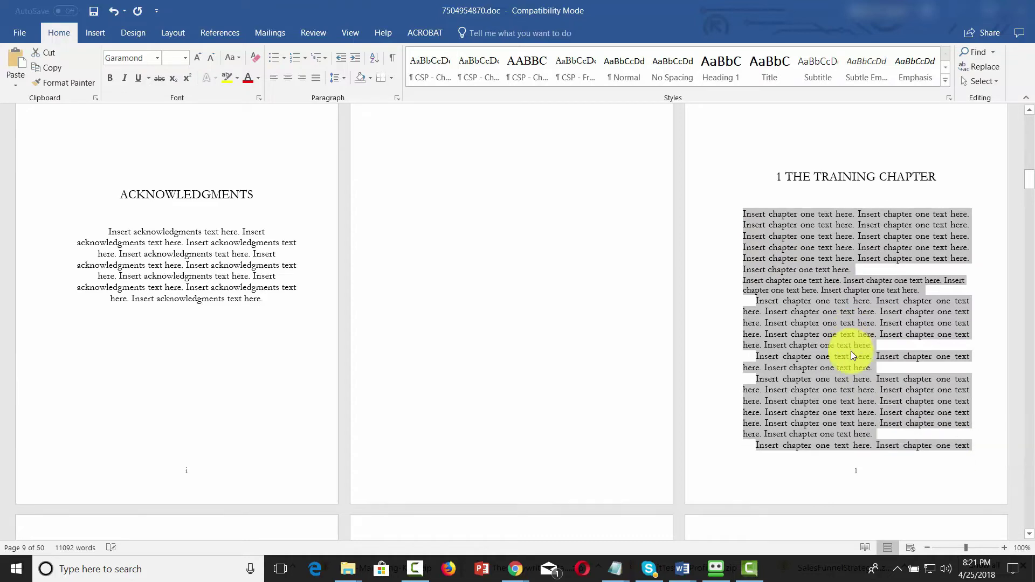
{"action": "scroll", "coordinate": [852, 353], "scroll_direction": "down", "scroll_amount": 5}
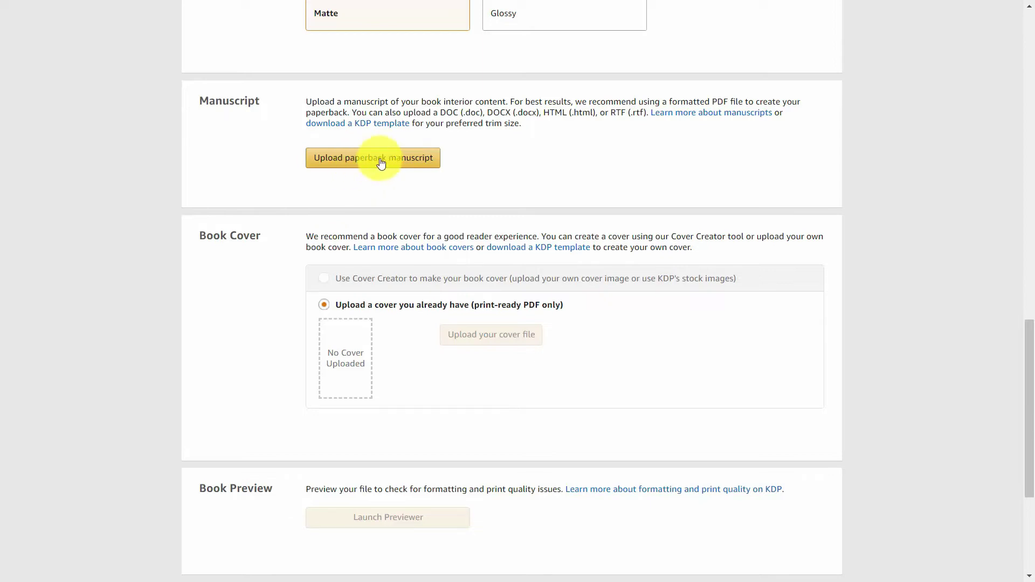
Step: On the KDP paperback content page, examine the Book Cover section and try to choose the Cover Creator option
{"action": "scroll", "coordinate": [545, 307], "scroll_direction": "down", "scroll_amount": 1}
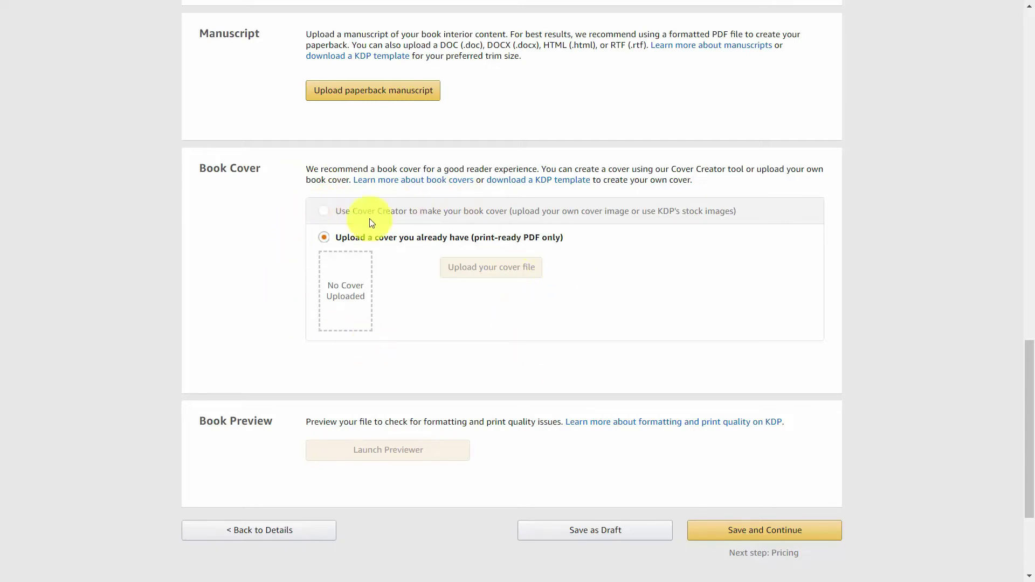
{"action": "left_click", "coordinate": [325, 211]}
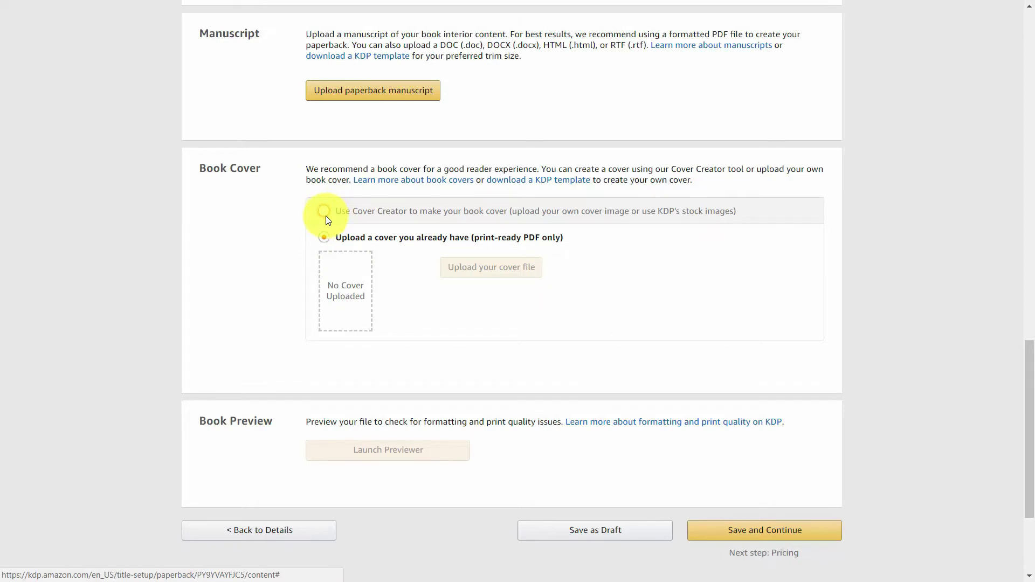
{"action": "scroll", "coordinate": [577, 268], "scroll_direction": "down", "scroll_amount": 3}
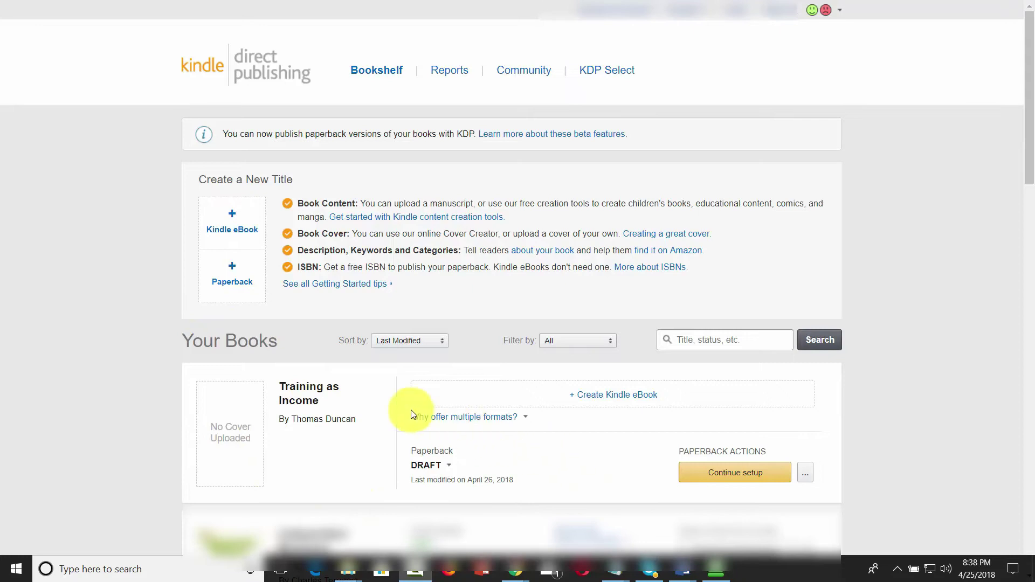
Step: Create a Kindle eBook edition of Training as Income and save its details to continue to the content stage
{"action": "left_click", "coordinate": [609, 400]}
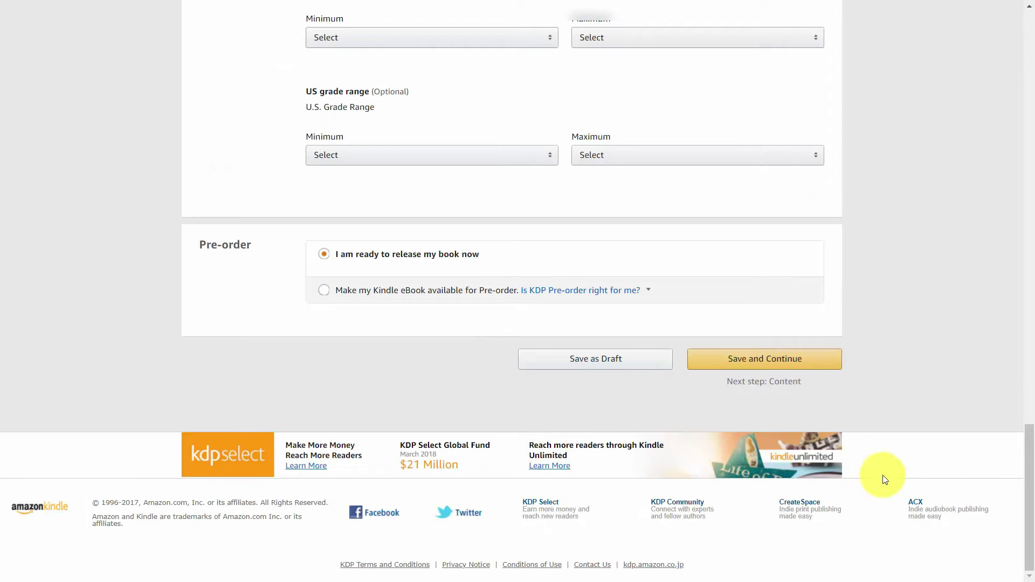
{"action": "left_click", "coordinate": [758, 361]}
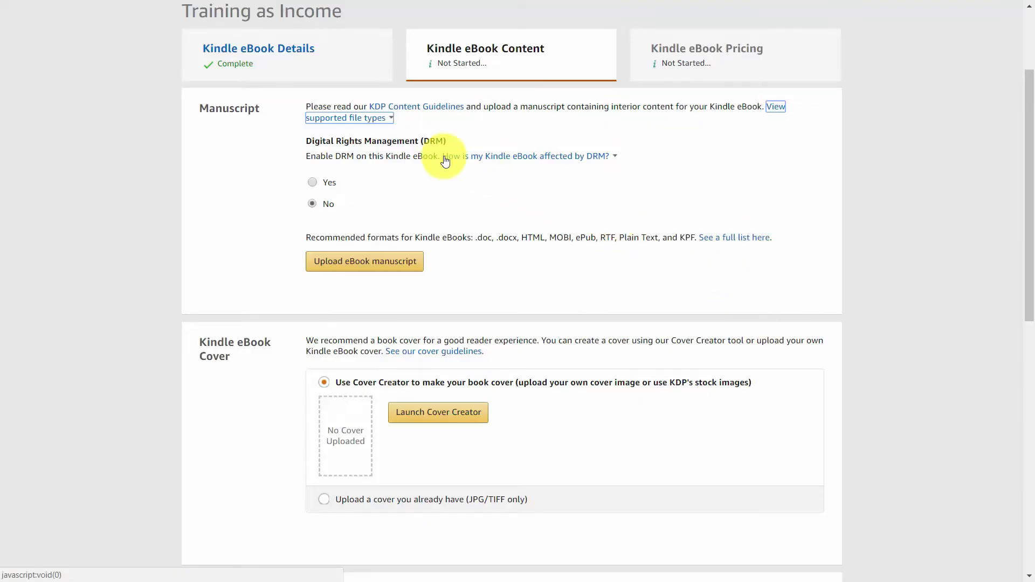
Step: Check the supported eBook file types, including the Word (DOC / DOCX) section, and look over the eBook cover and preview options
{"action": "left_click", "coordinate": [558, 284]}
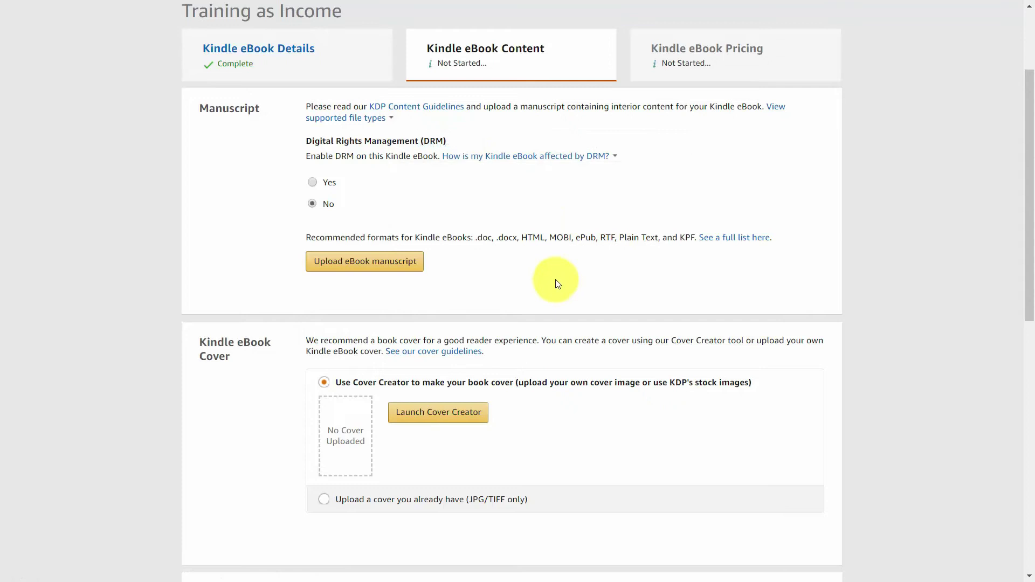
{"action": "left_click", "coordinate": [367, 118]}
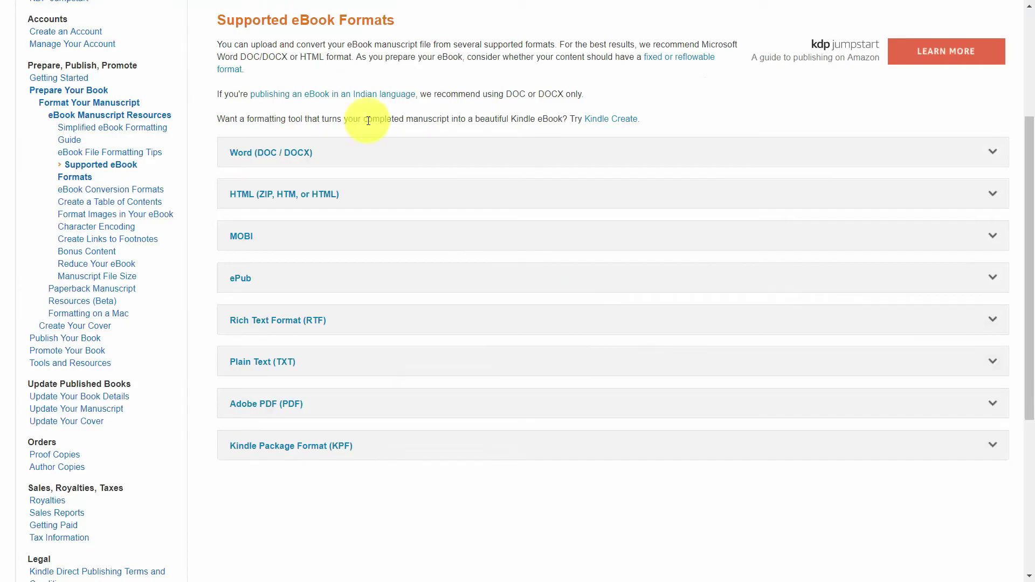
{"action": "left_click", "coordinate": [238, 151]}
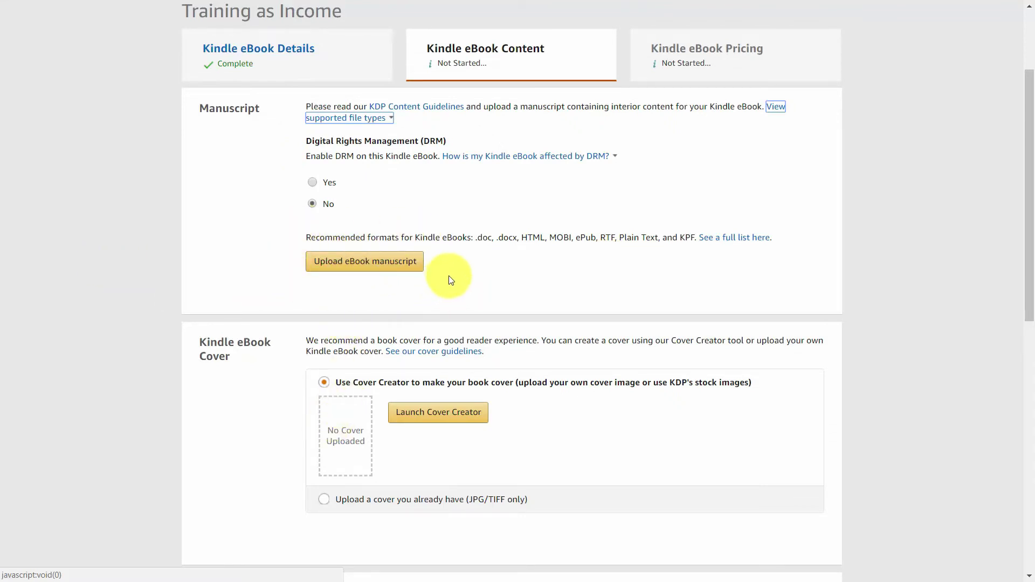
{"action": "scroll", "coordinate": [462, 270], "scroll_direction": "down", "scroll_amount": 1}
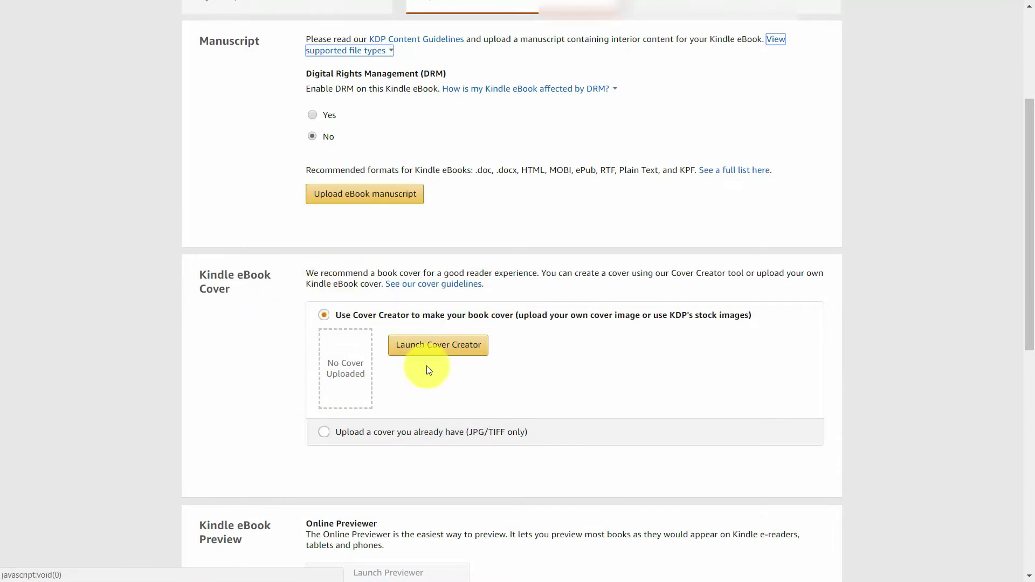
{"action": "scroll", "coordinate": [429, 370], "scroll_direction": "down", "scroll_amount": 10}
Step: On the CreateSpace DVD product page, open the Submission Requirements and read through the rules for submitting content
{"action": "left_click", "coordinate": [567, 203]}
{"action": "left_click", "coordinate": [481, 356]}
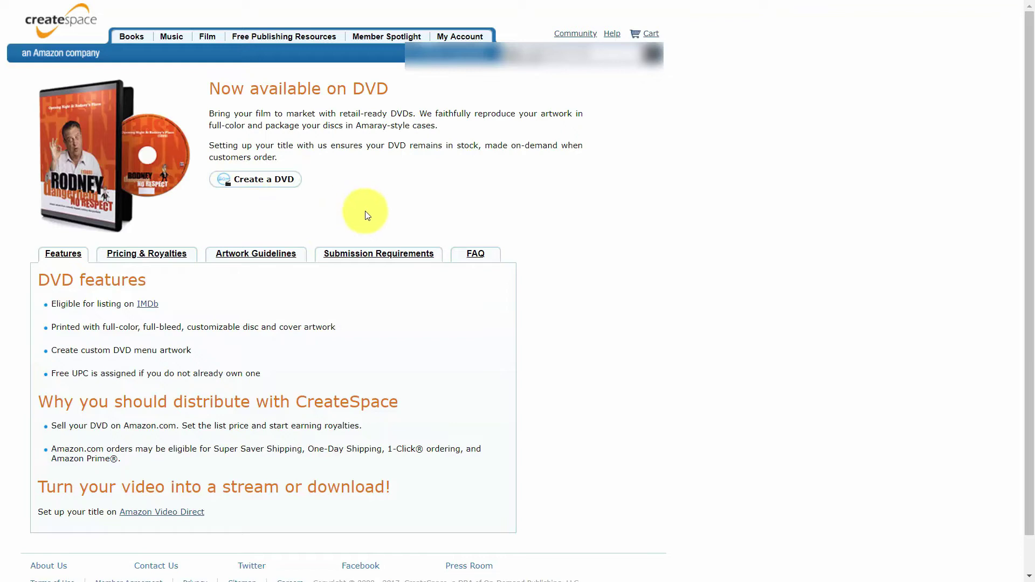
{"action": "left_click", "coordinate": [376, 255]}
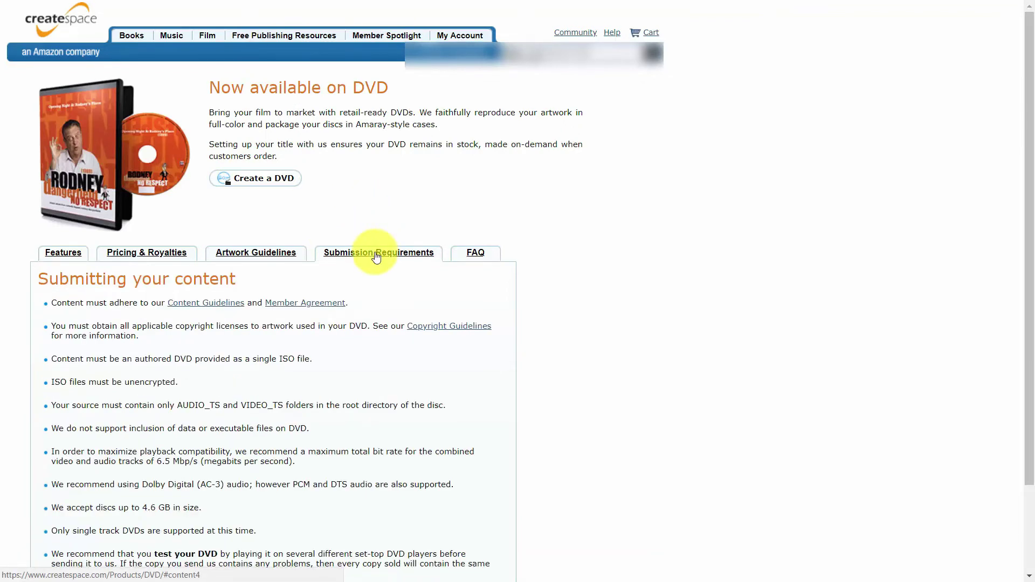
{"action": "scroll", "coordinate": [374, 254], "scroll_direction": "down", "scroll_amount": 3}
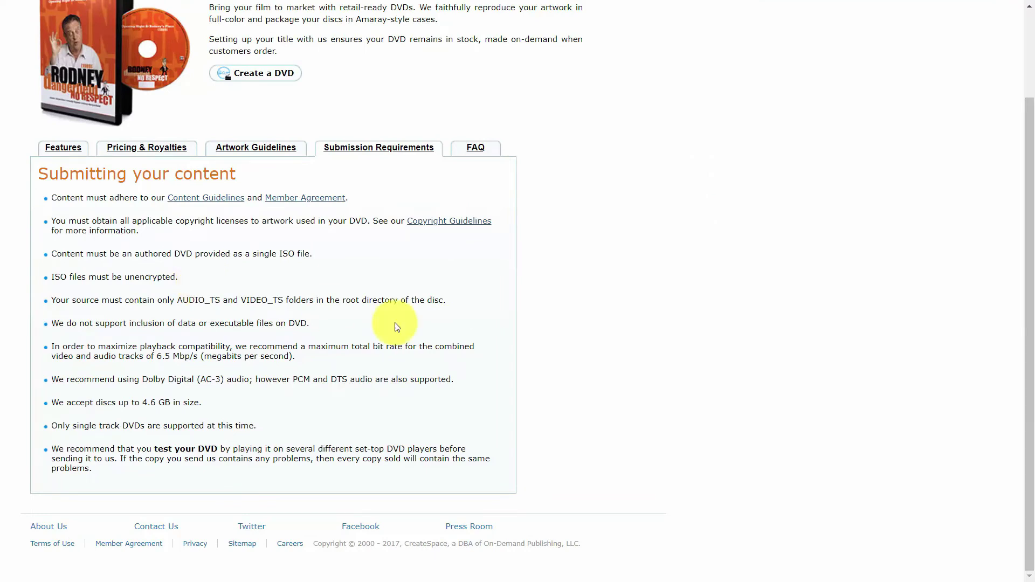
{"action": "scroll", "coordinate": [395, 322], "scroll_direction": "up", "scroll_amount": 2}
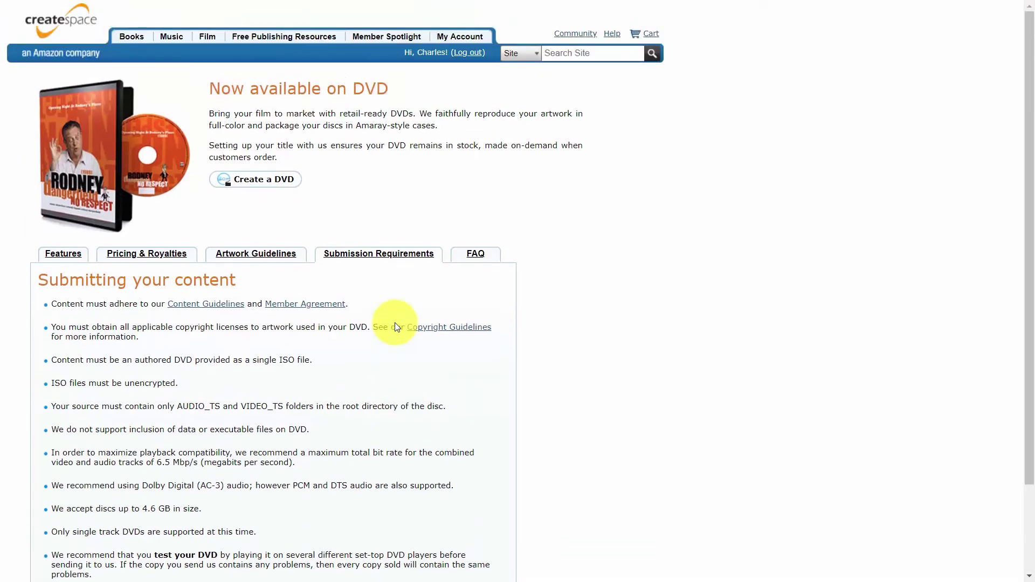
{"action": "scroll", "coordinate": [396, 323], "scroll_direction": "down", "scroll_amount": 1}
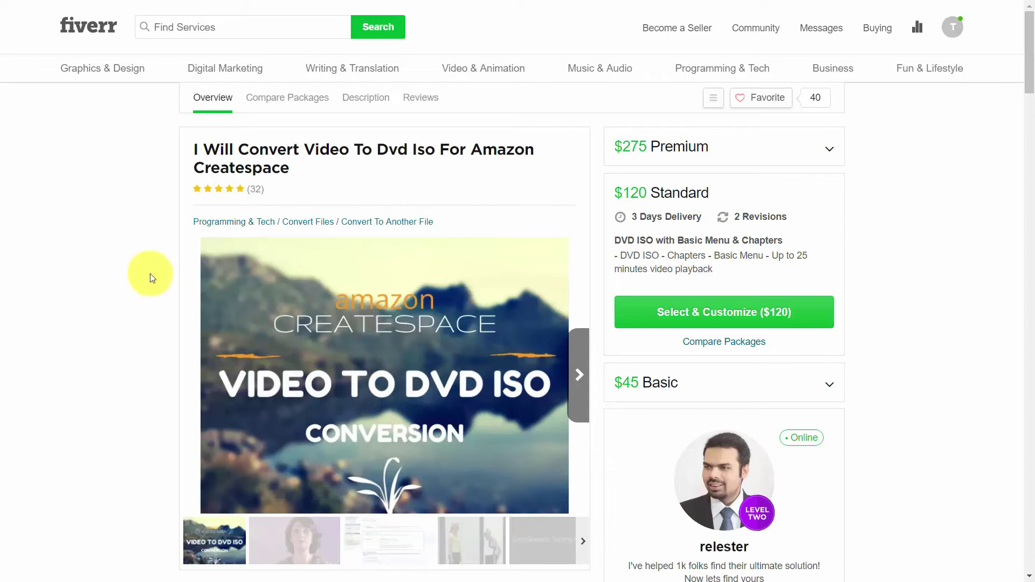
Step: On Fiverr, look over the packages of the gig that converts video to DVD ISO for Amazon CreateSpace
{"action": "scroll", "coordinate": [421, 374], "scroll_direction": "down", "scroll_amount": 1}
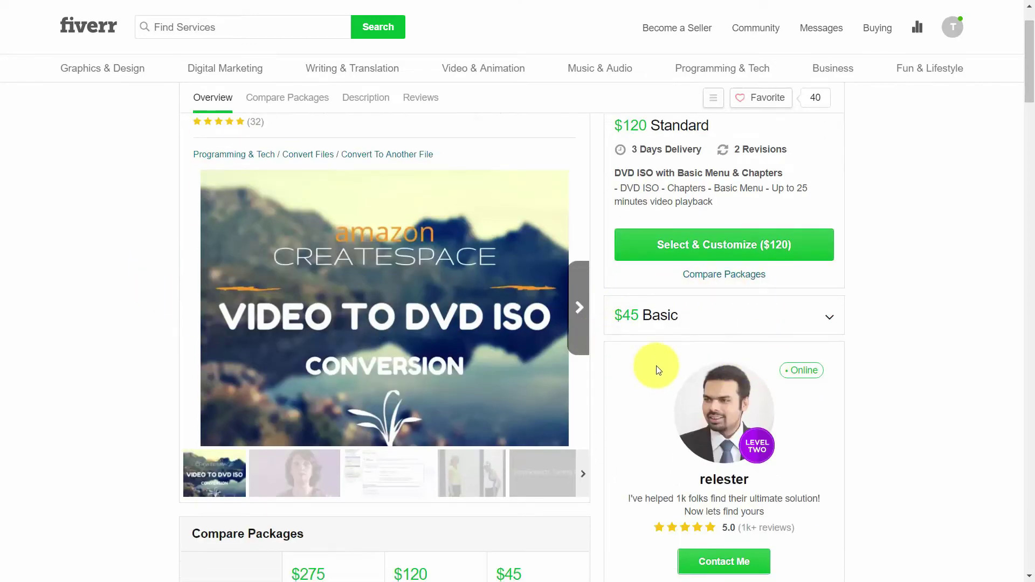
{"action": "scroll", "coordinate": [654, 363], "scroll_direction": "up", "scroll_amount": 1}
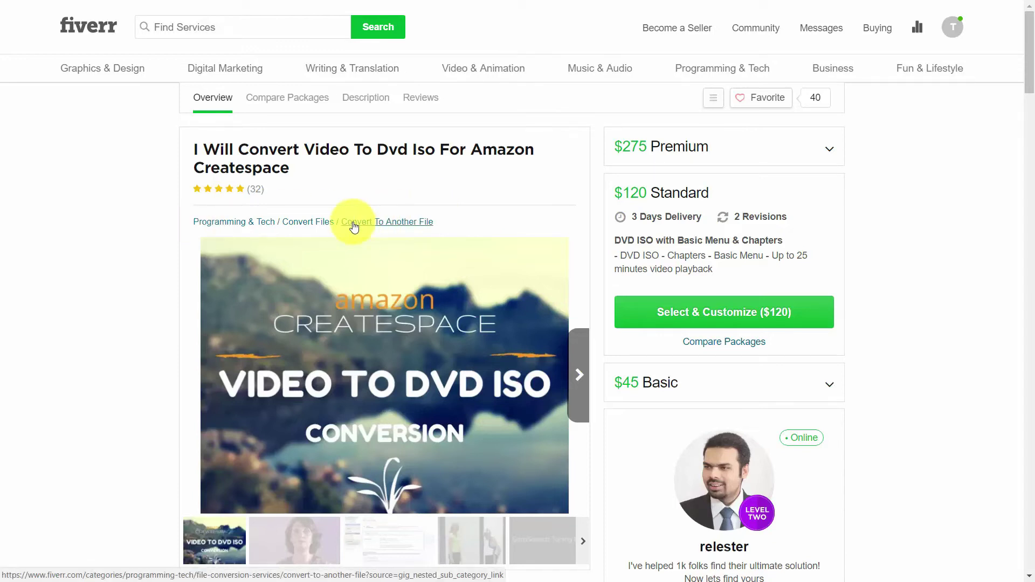
{"action": "key", "text": "alt+Left"}
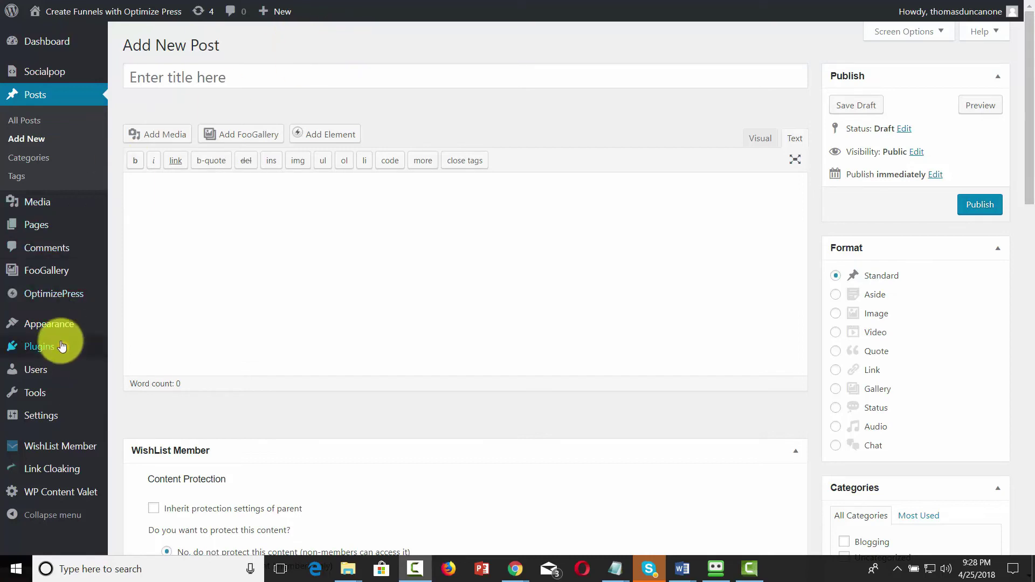
Step: In WordPress, open the page for adding new plugins and search for affiliate link cloaking plugins
{"action": "mouse_move", "coordinate": [58, 347]}
{"action": "left_click", "coordinate": [135, 368]}
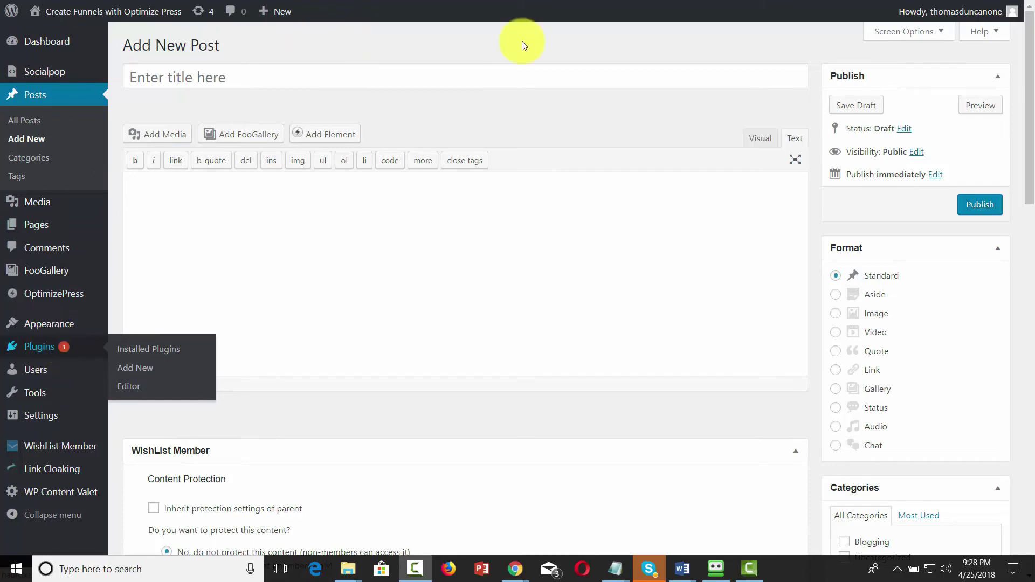
{"action": "left_click", "coordinate": [842, 84]}
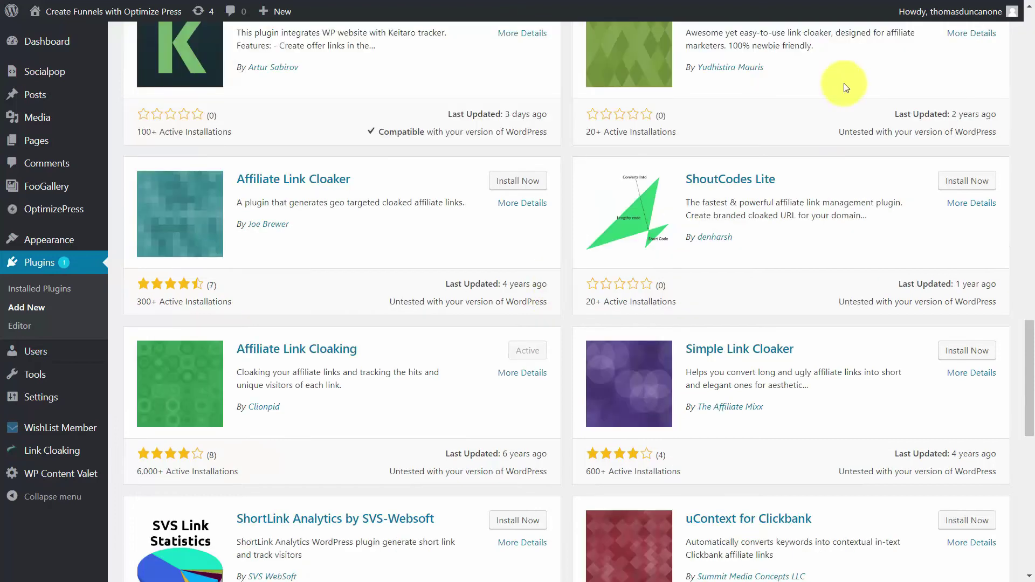
{"action": "mouse_move", "coordinate": [937, 6]}
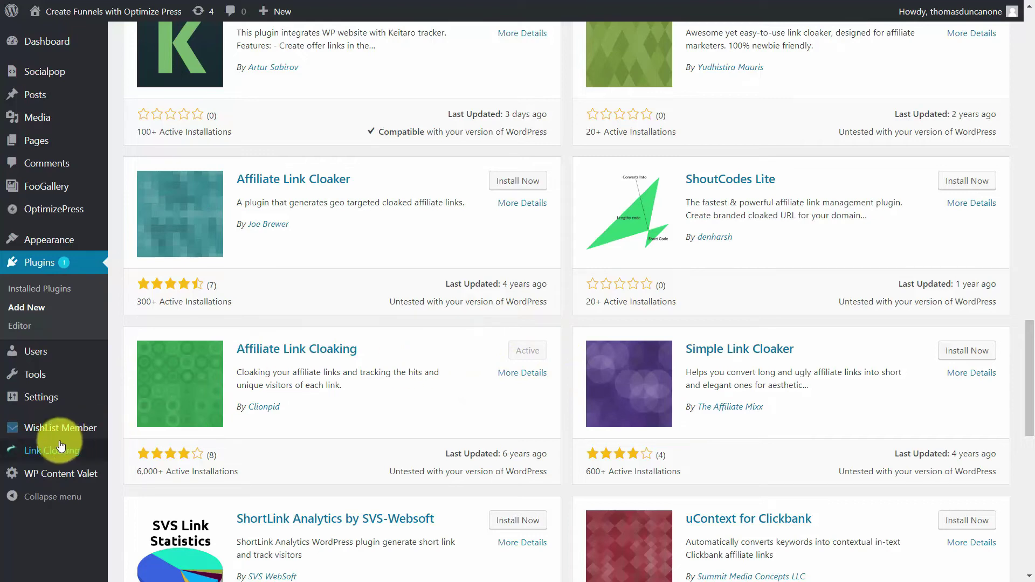
{"action": "mouse_move", "coordinate": [76, 456]}
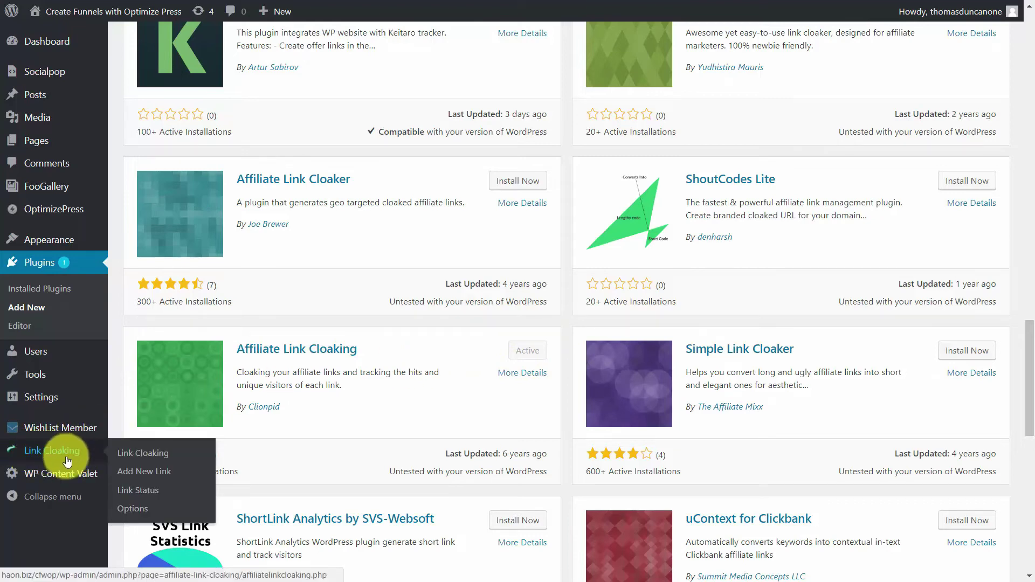
{"action": "left_click", "coordinate": [141, 458]}
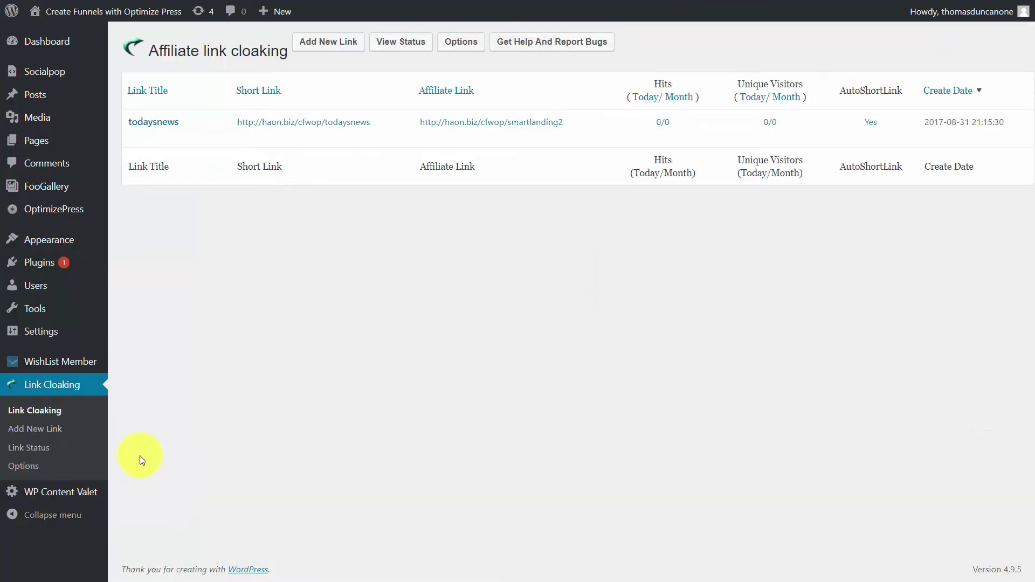
{"action": "left_click", "coordinate": [323, 46]}
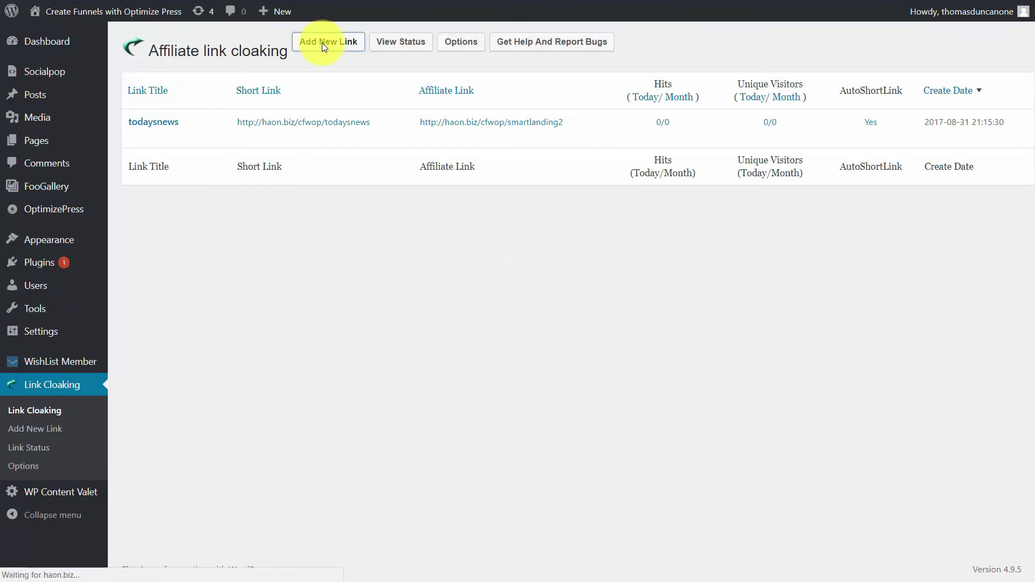
{"action": "left_click", "coordinate": [296, 127]}
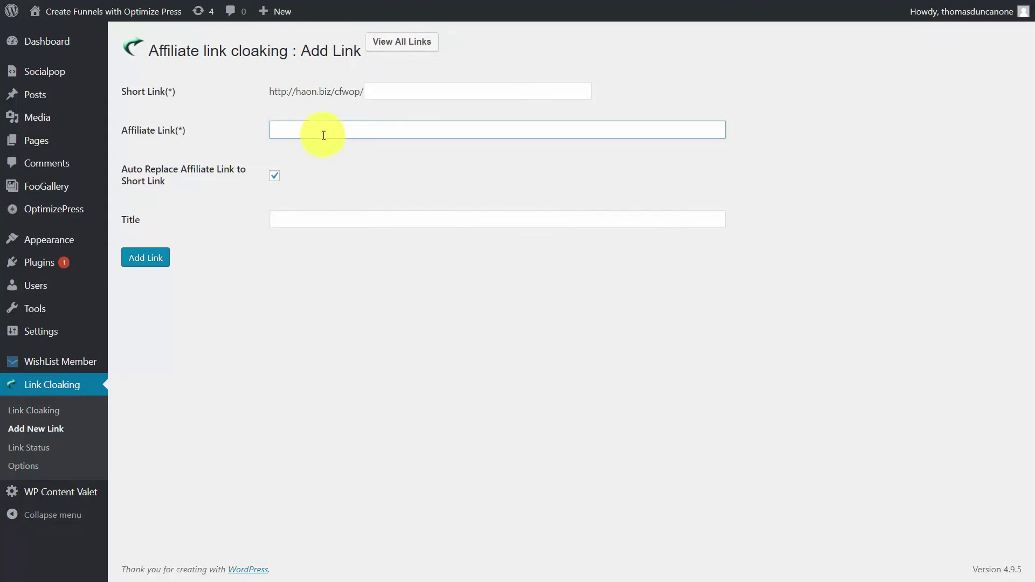
{"action": "left_click", "coordinate": [378, 95]}
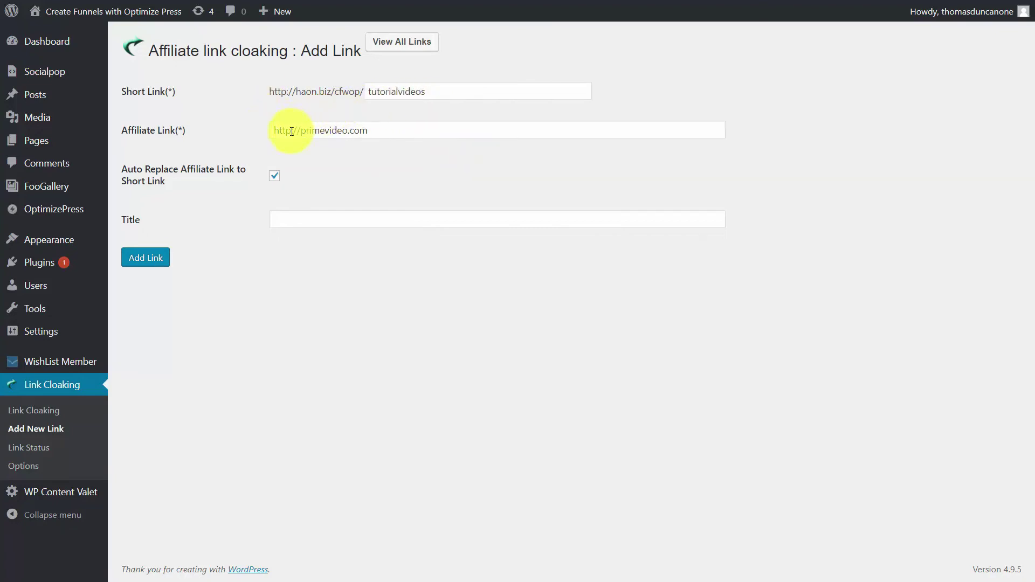
{"action": "left_click", "coordinate": [151, 268]}
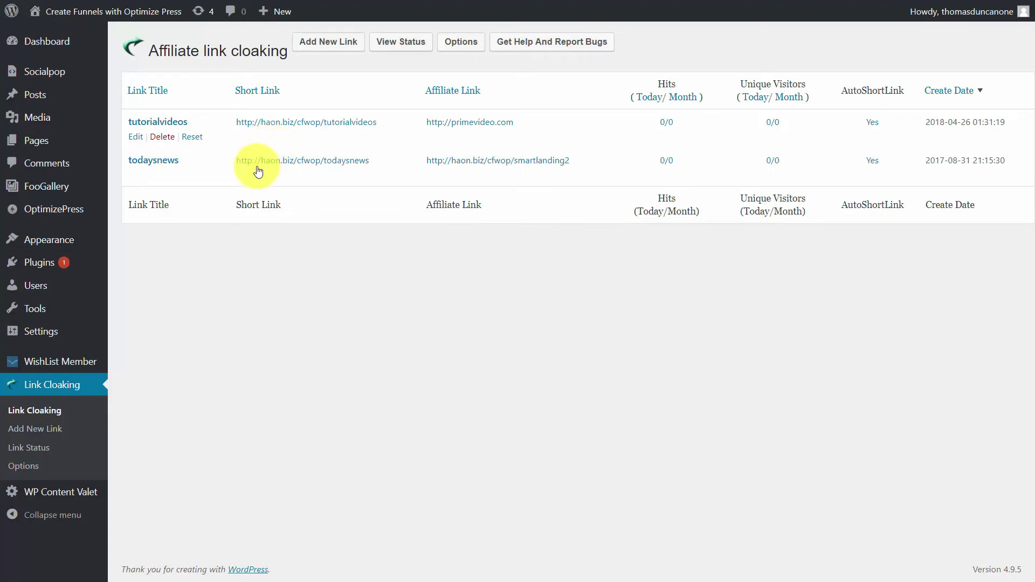
{"action": "mouse_move", "coordinate": [59, 246]}
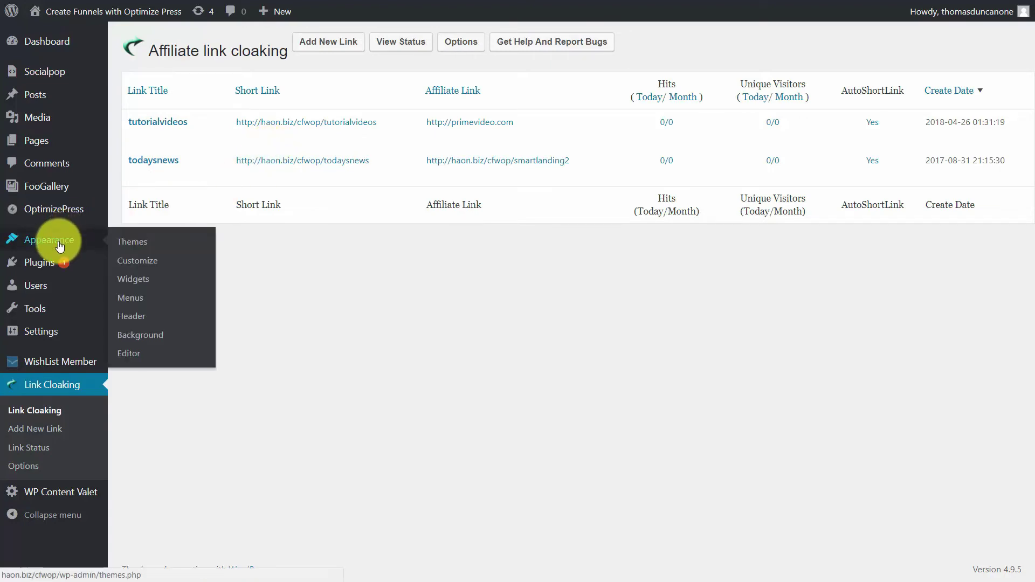
{"action": "left_click", "coordinate": [134, 299]}
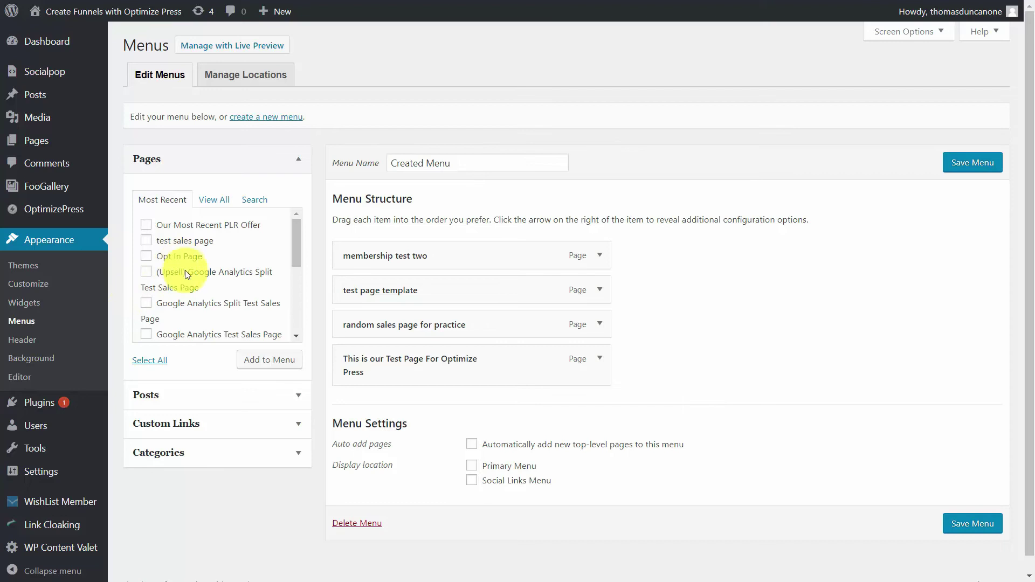
{"action": "left_click", "coordinate": [298, 426]}
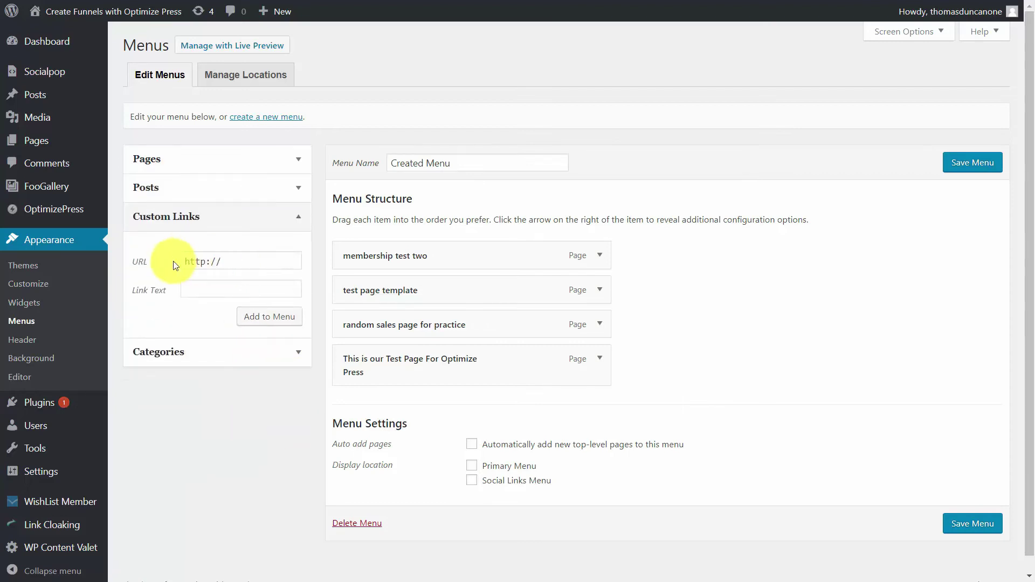
{"action": "left_click", "coordinate": [199, 263]}
{"action": "left_click", "coordinate": [229, 264]}
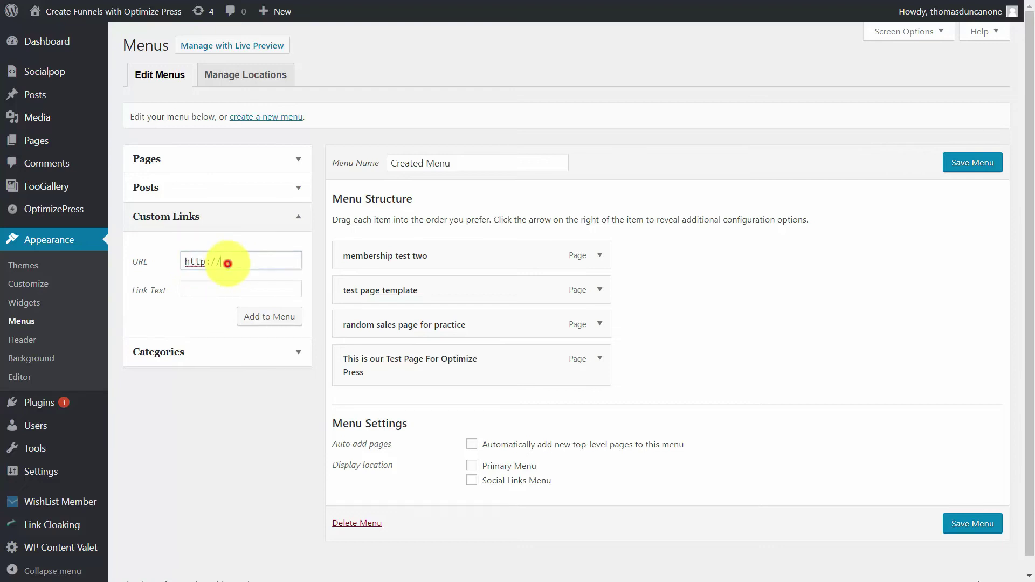
{"action": "type", "text": "primevideo.com"}
{"action": "key", "text": "Tab"}
{"action": "type", "text": "See Our Videos On Amazon"}
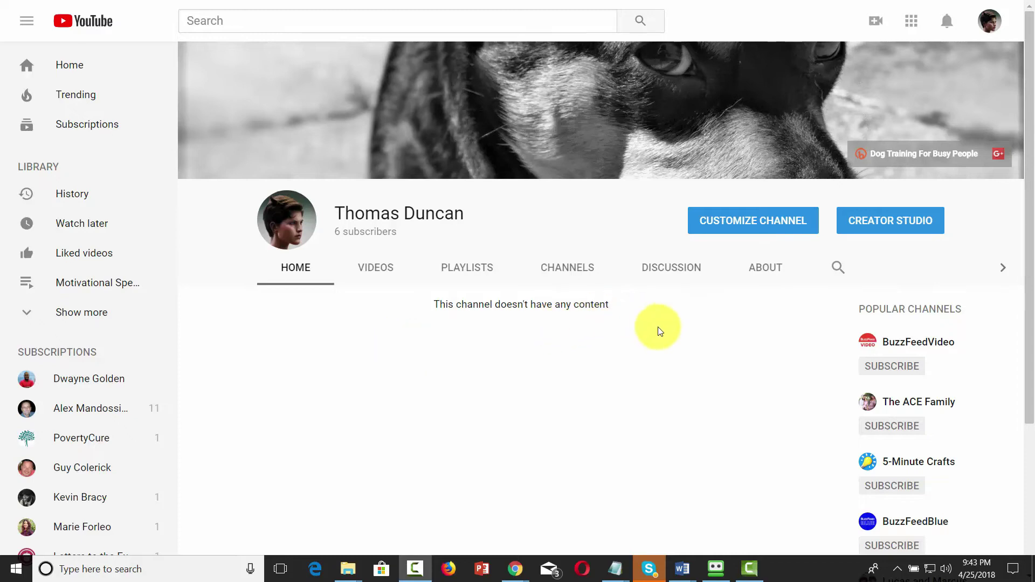
Step: On YouTube, customize the channel and add a custom link titled "Our Video Channel" to its links
{"action": "left_click", "coordinate": [737, 222]}
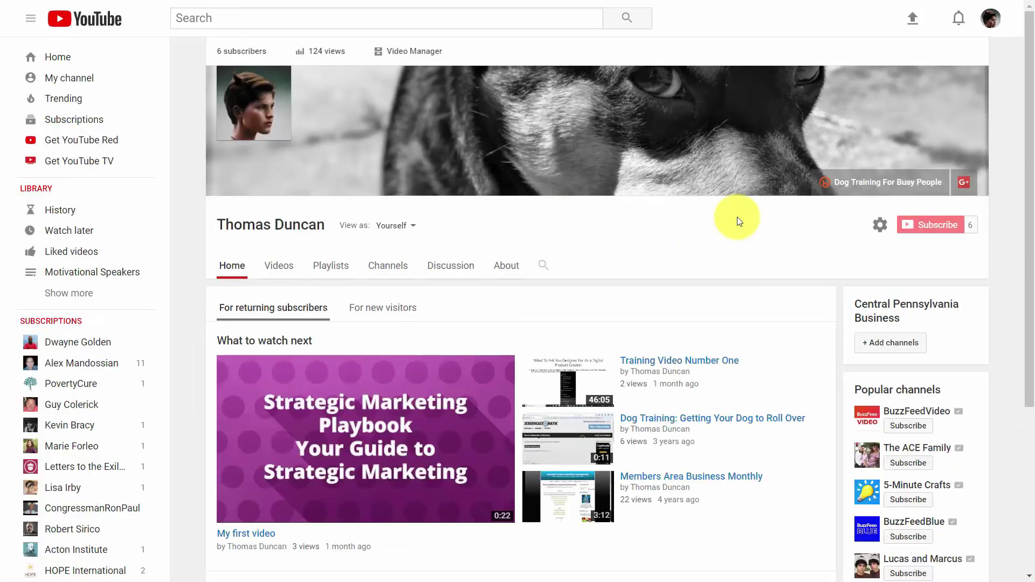
{"action": "left_click", "coordinate": [975, 80]}
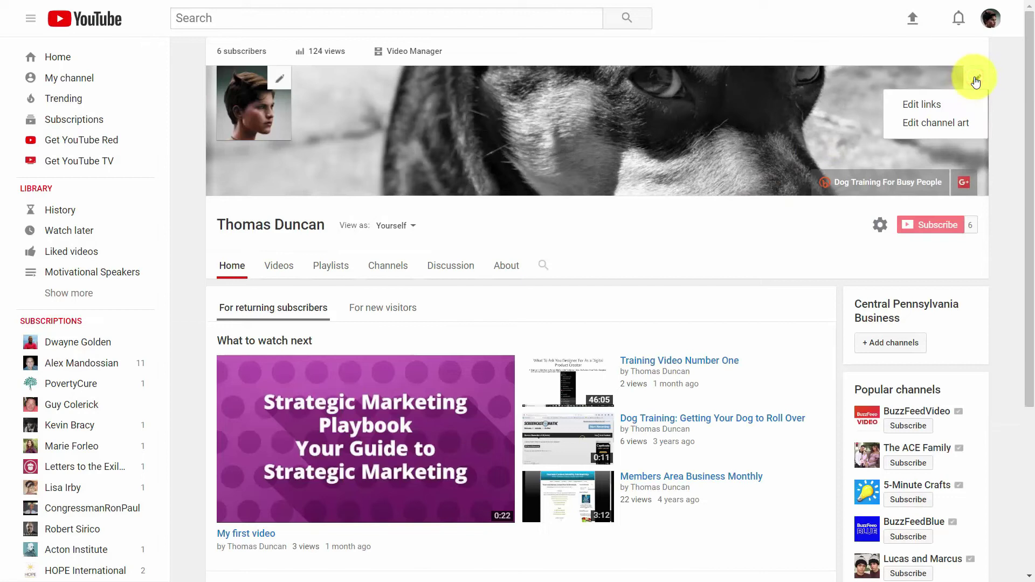
{"action": "left_click", "coordinate": [929, 103]}
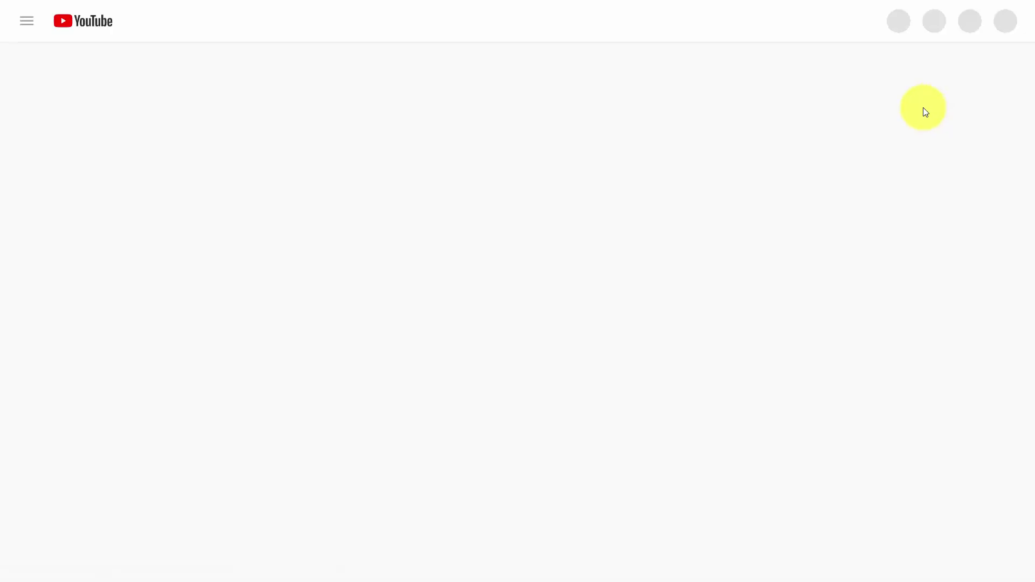
{"action": "scroll", "coordinate": [921, 112], "scroll_direction": "down", "scroll_amount": 4}
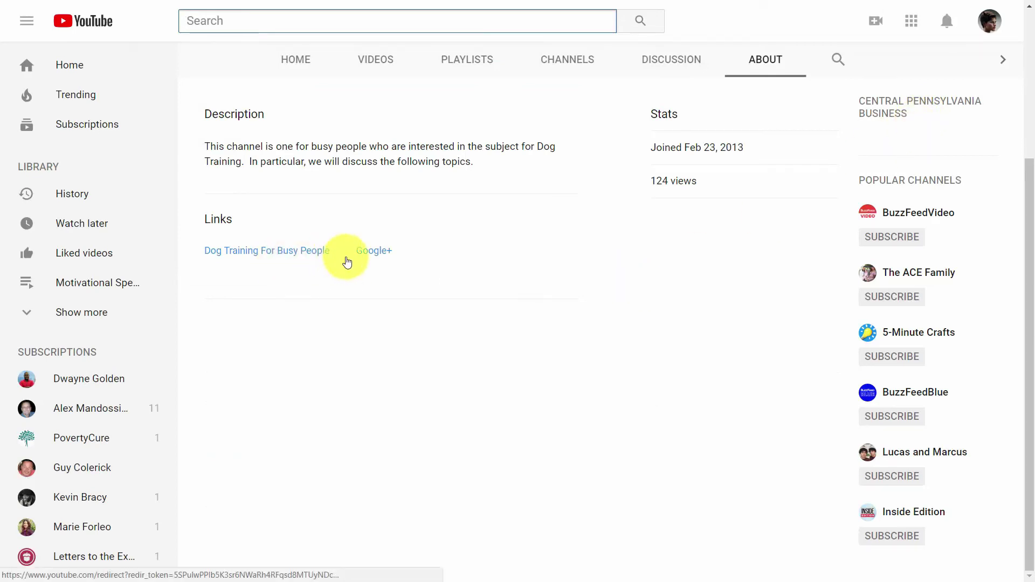
{"action": "scroll", "coordinate": [345, 262], "scroll_direction": "up", "scroll_amount": 4}
{"action": "left_click", "coordinate": [727, 229]}
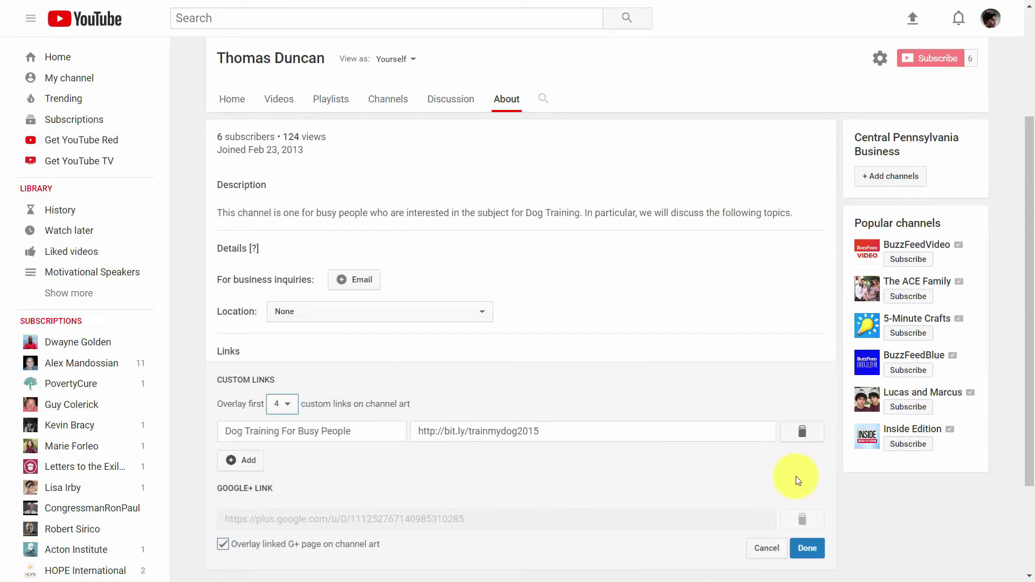
{"action": "left_click", "coordinate": [249, 461]}
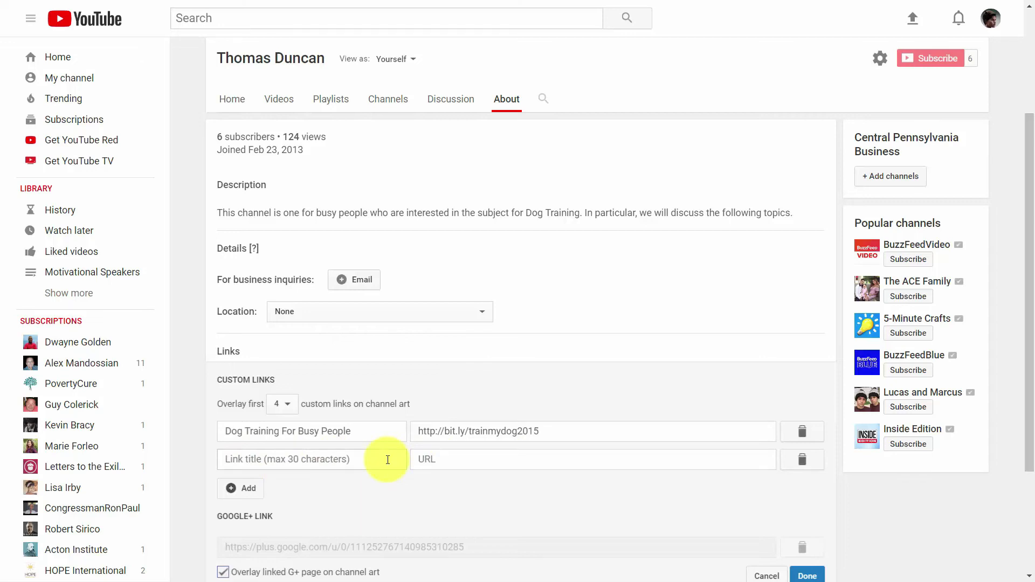
{"action": "key", "text": "Return"}
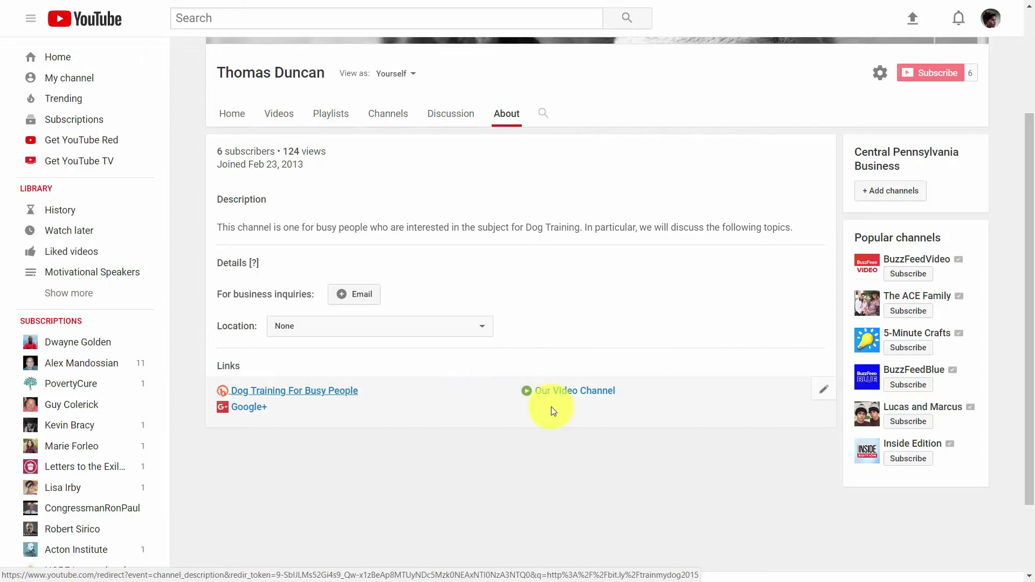
{"action": "scroll", "coordinate": [613, 409], "scroll_direction": "up", "scroll_amount": 3}
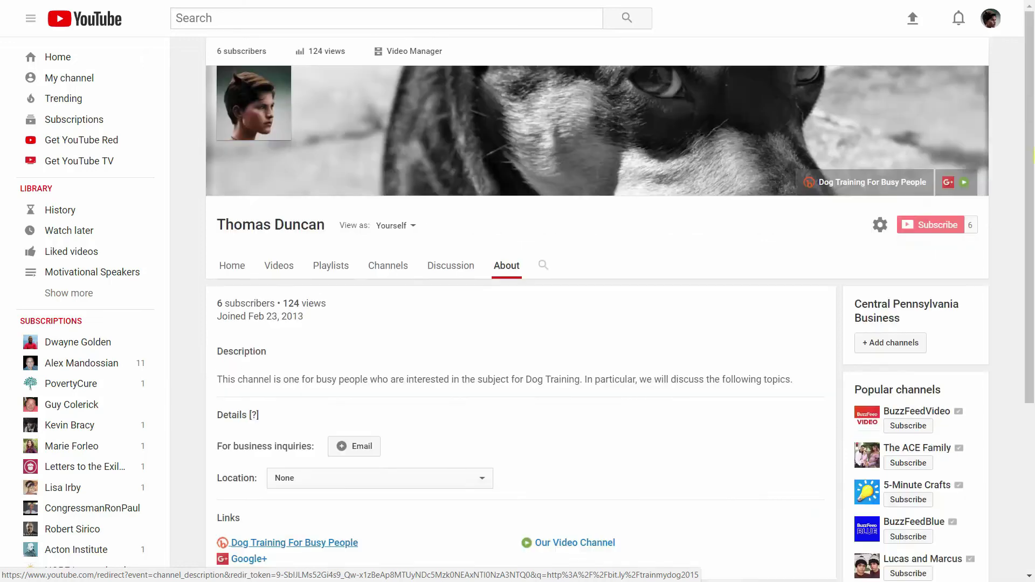
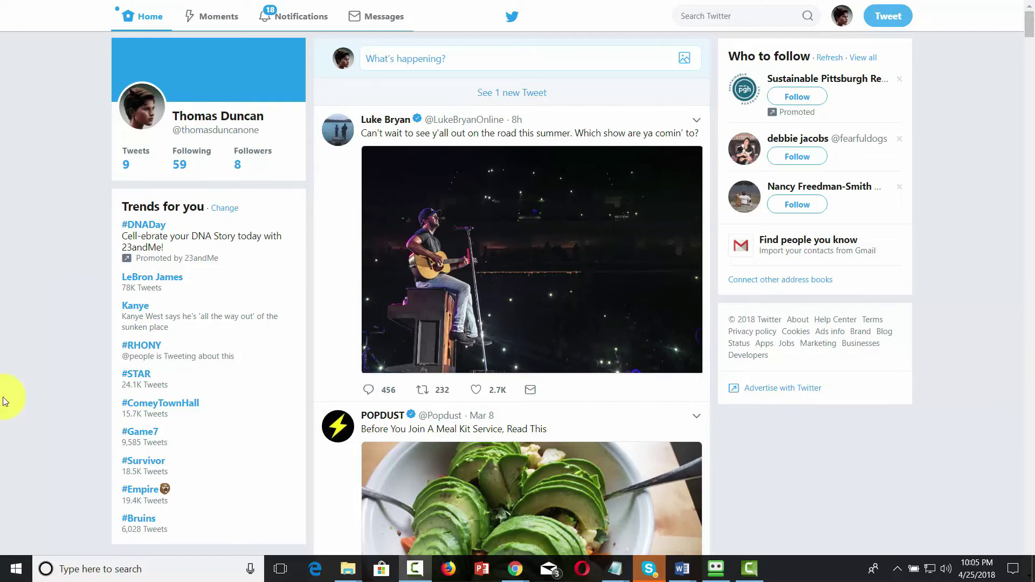
Step: On Twitter, attach a video trimmed to 0:45 to a new tweet and begin the tweet's text
{"action": "left_click", "coordinate": [477, 55]}
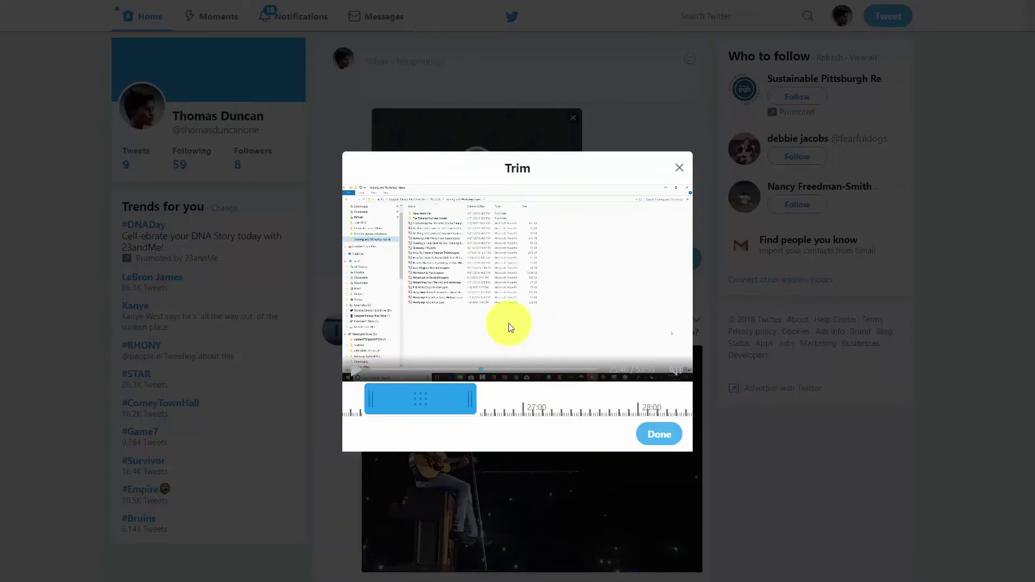
{"action": "left_click", "coordinate": [658, 438]}
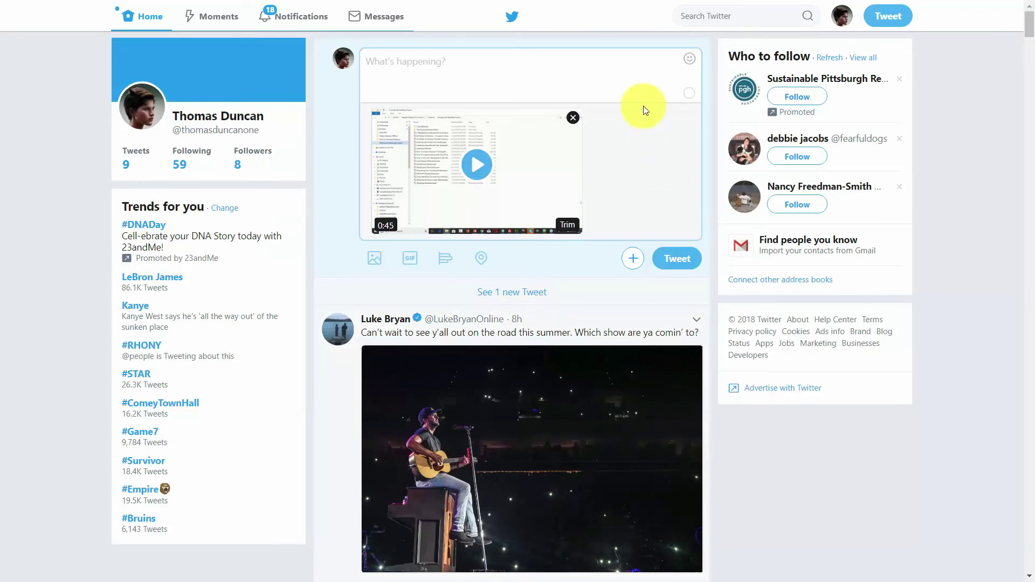
{"action": "left_click", "coordinate": [439, 63]}
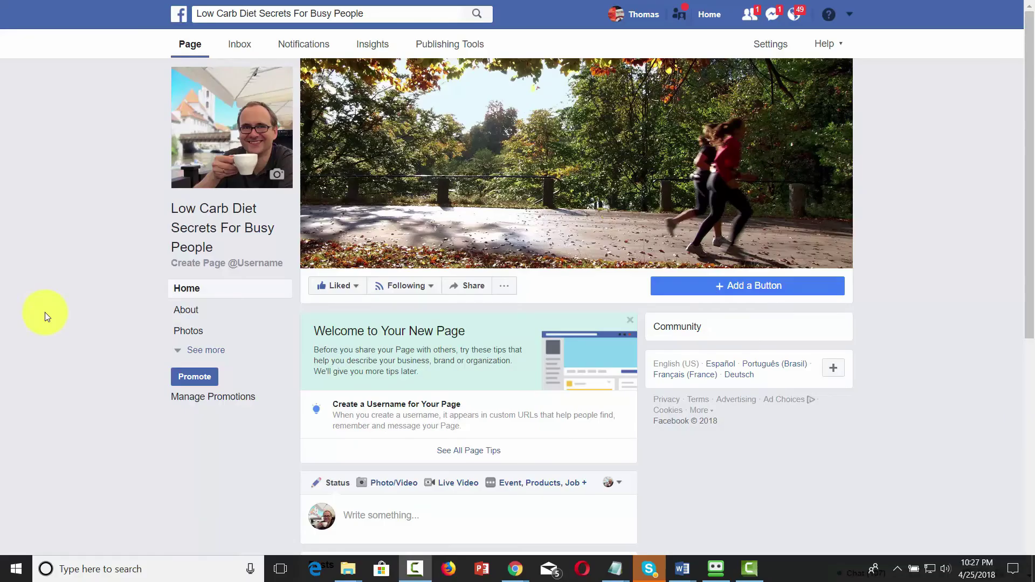
Step: On Facebook, look over the Low Carb Diet Secrets For Busy People page, its new event form and its post composer
{"action": "scroll", "coordinate": [44, 316], "scroll_direction": "down", "scroll_amount": 1}
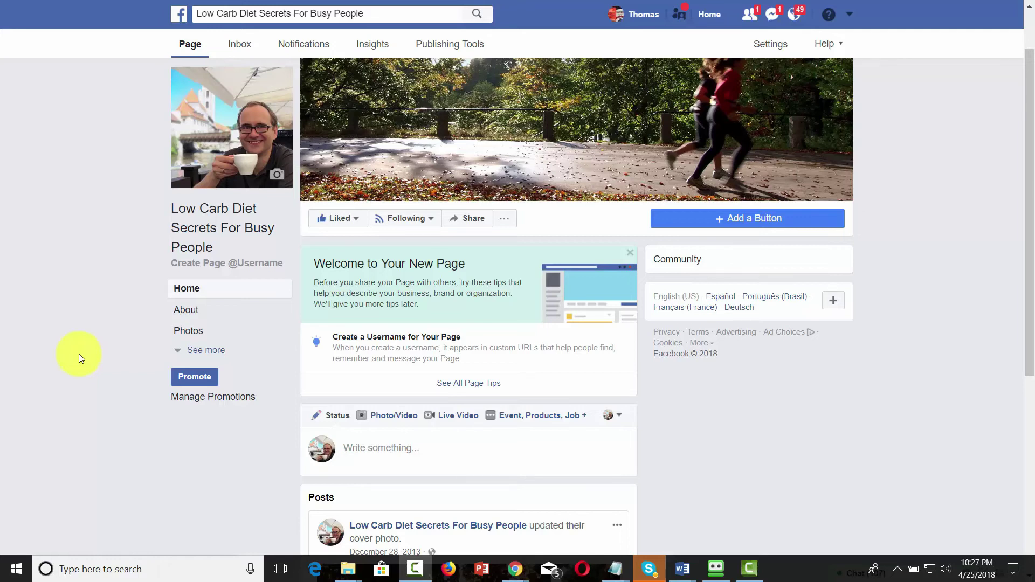
{"action": "scroll", "coordinate": [79, 354], "scroll_direction": "down", "scroll_amount": 3}
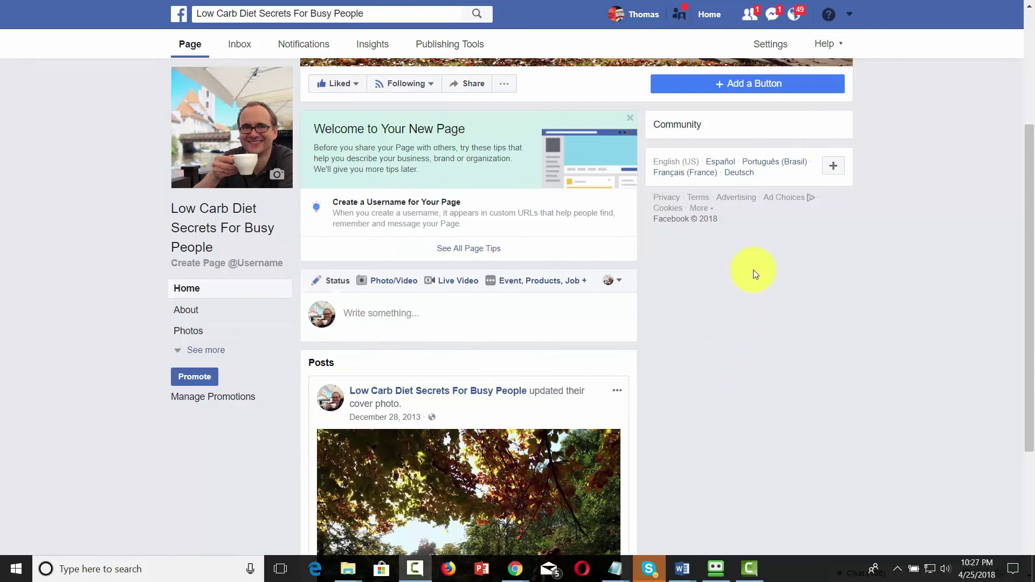
{"action": "left_click", "coordinate": [526, 281]}
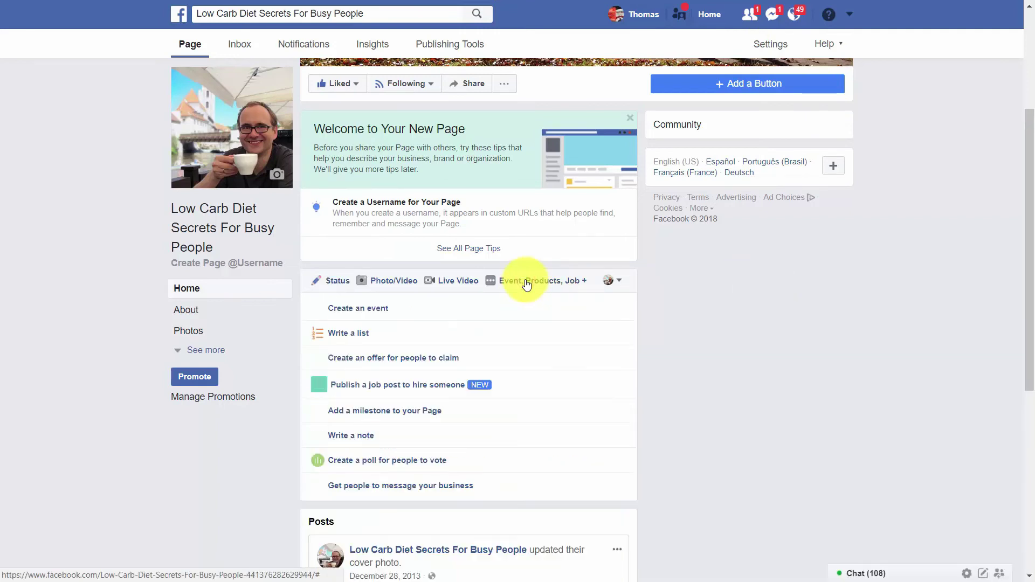
{"action": "left_click", "coordinate": [372, 315]}
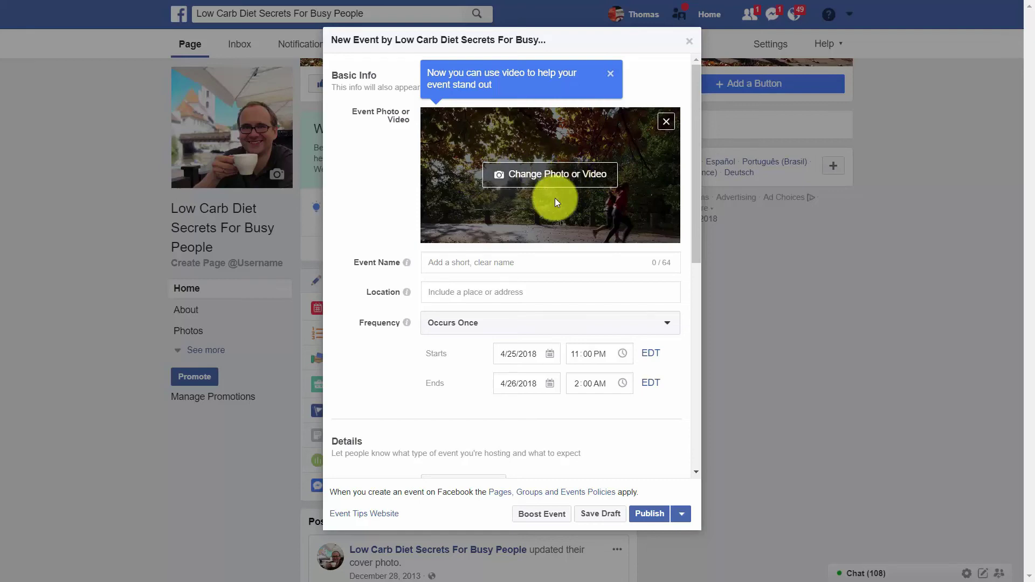
{"action": "key", "text": "Escape"}
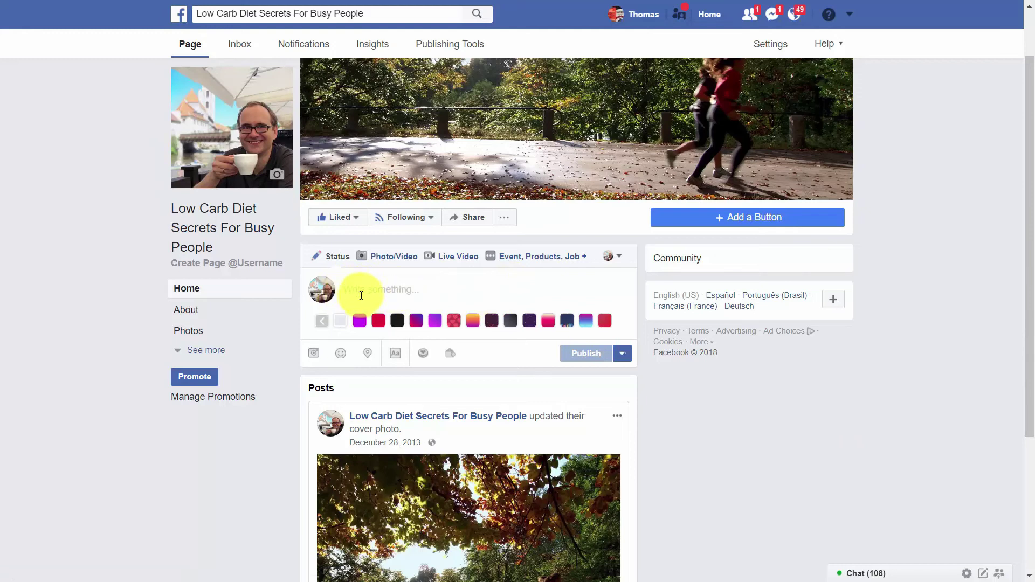
{"action": "left_click", "coordinate": [405, 287]}
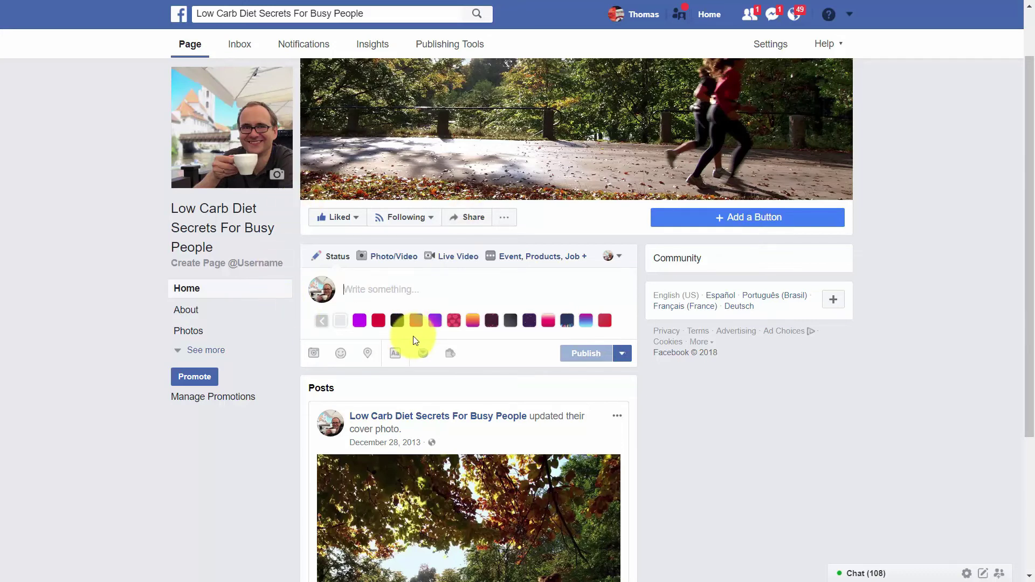
{"action": "left_click", "coordinate": [210, 328]}
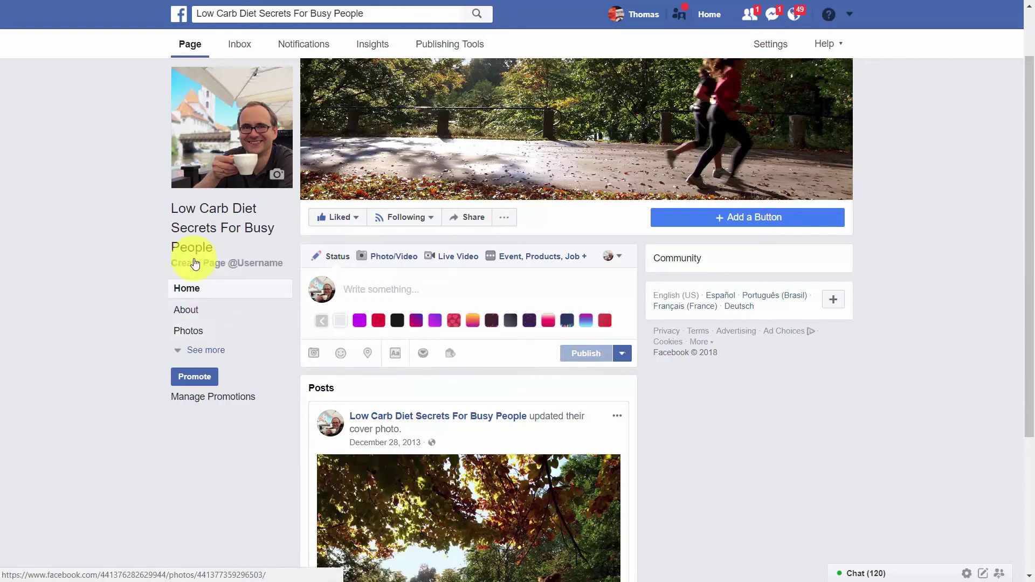
{"action": "scroll", "coordinate": [743, 448], "scroll_direction": "down", "scroll_amount": 4}
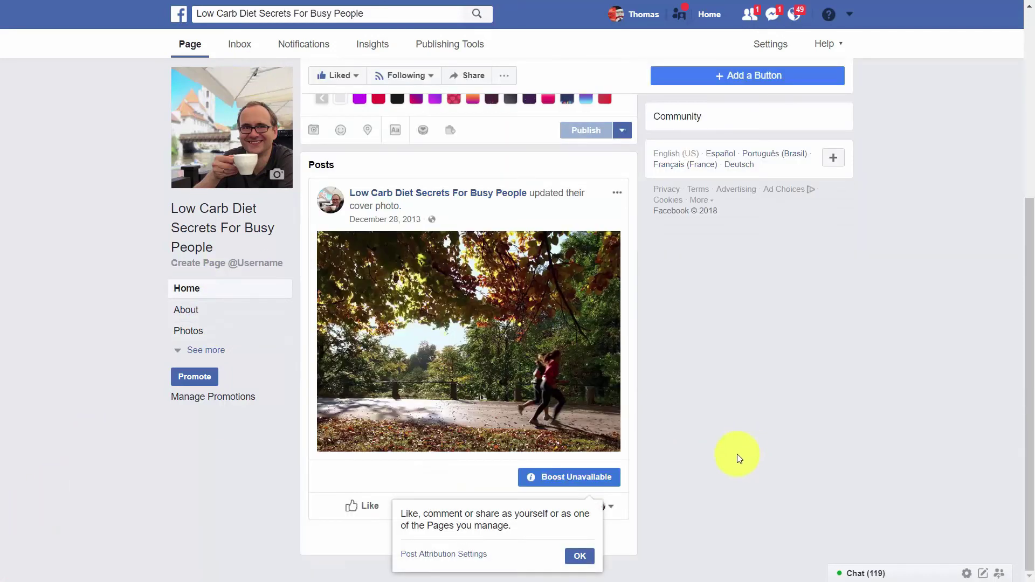
{"action": "scroll", "coordinate": [736, 455], "scroll_direction": "up", "scroll_amount": 5}
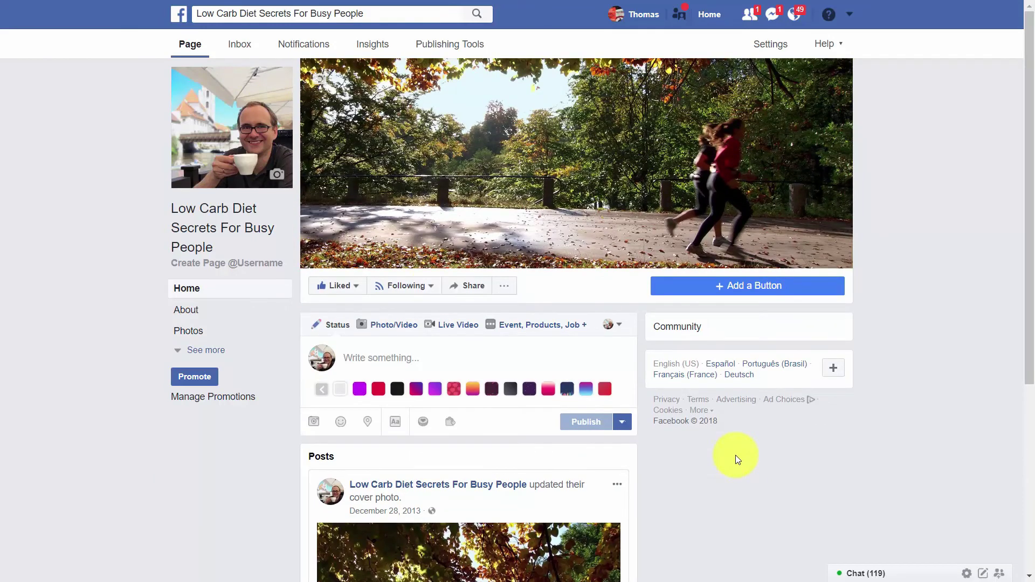
Step: Add a See Offers button to the Facebook page that sends people to the Offers section of the page
{"action": "left_click", "coordinate": [710, 294]}
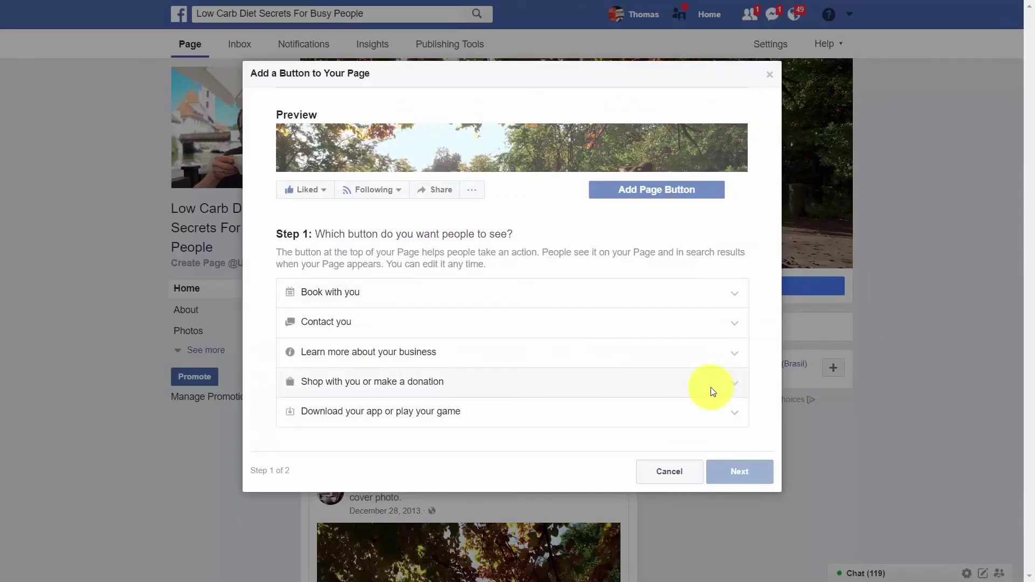
{"action": "left_click", "coordinate": [735, 383]}
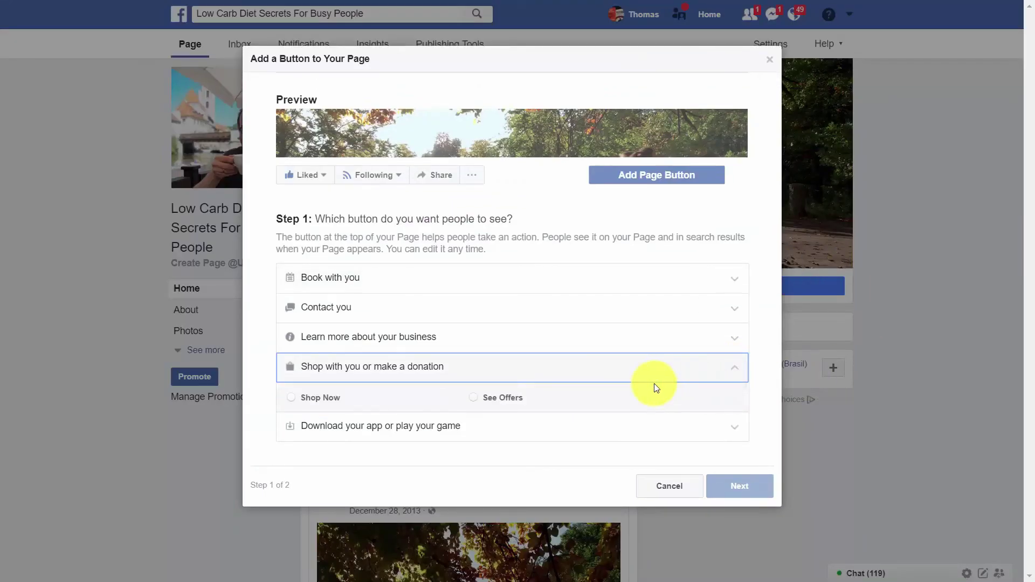
{"action": "left_click", "coordinate": [474, 398]}
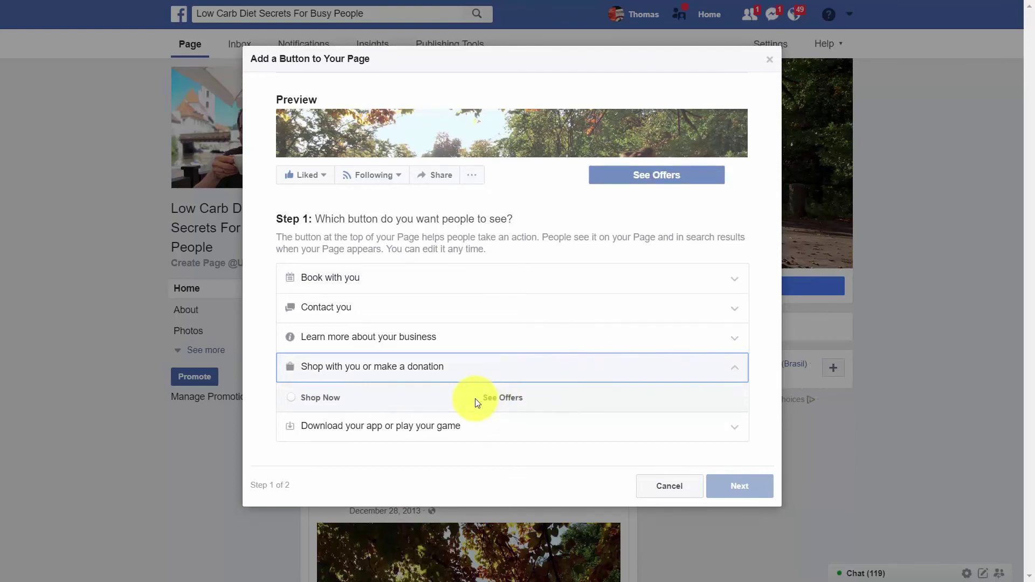
{"action": "left_click", "coordinate": [740, 487]}
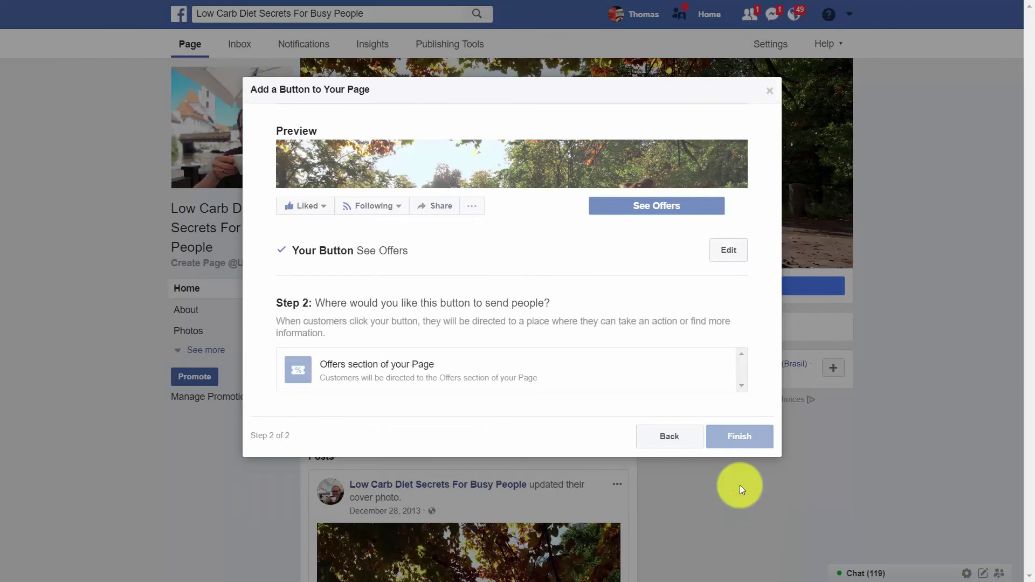
{"action": "left_click", "coordinate": [390, 379]}
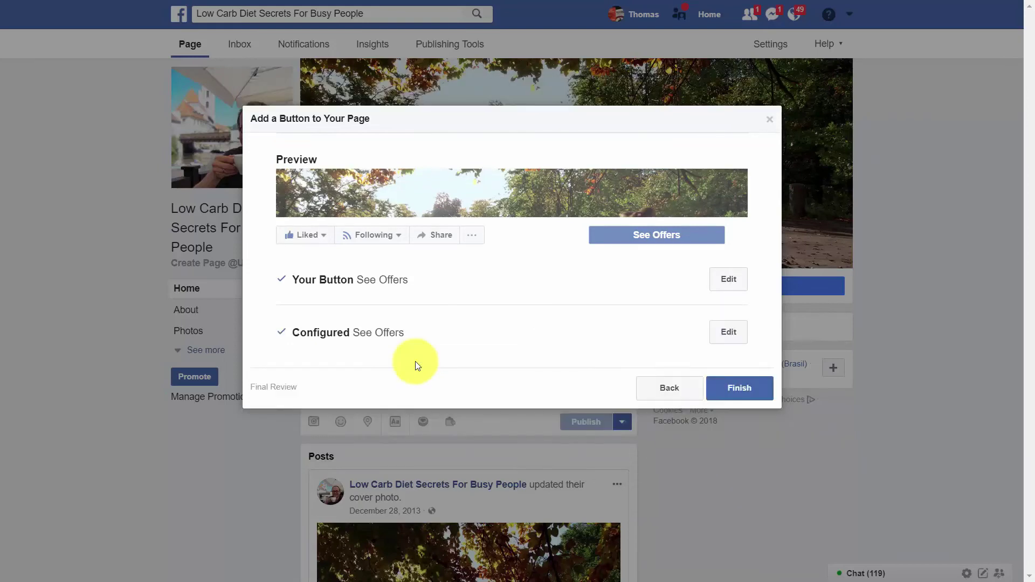
{"action": "right_click", "coordinate": [731, 396]}
{"action": "left_click", "coordinate": [726, 396]}
{"action": "left_click", "coordinate": [726, 396]}
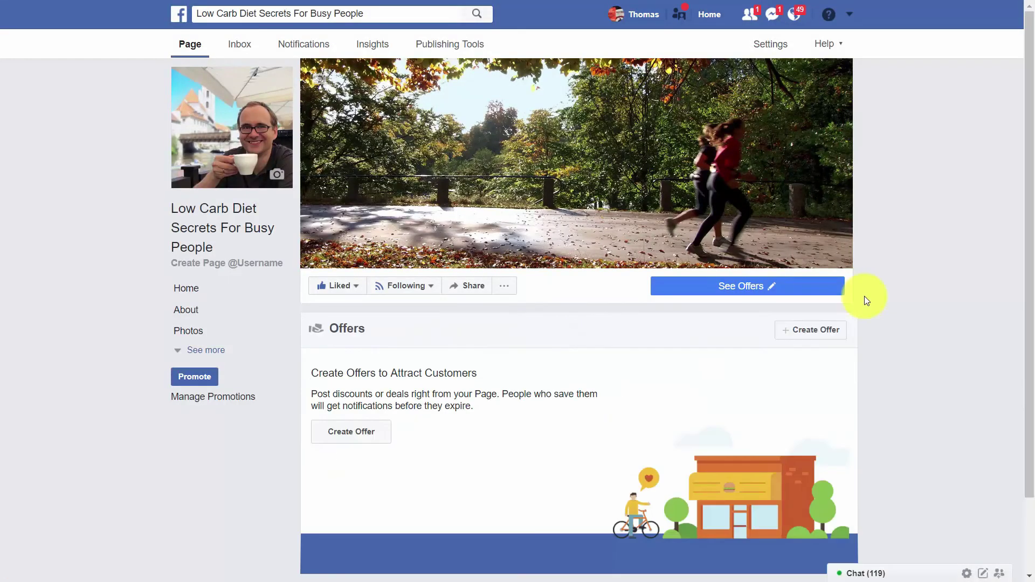
{"action": "scroll", "coordinate": [501, 372], "scroll_direction": "down", "scroll_amount": 1}
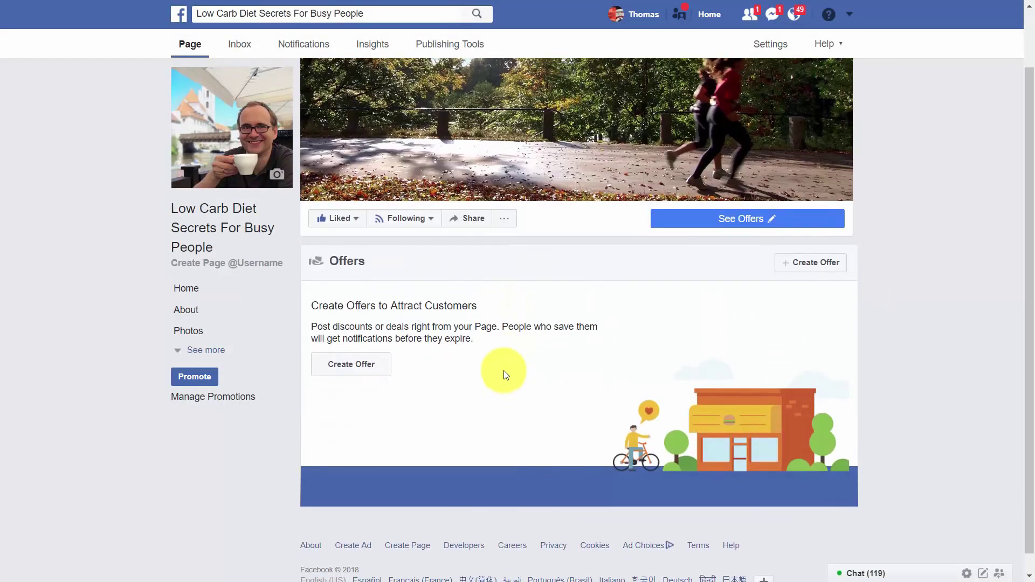
{"action": "left_click", "coordinate": [353, 364]}
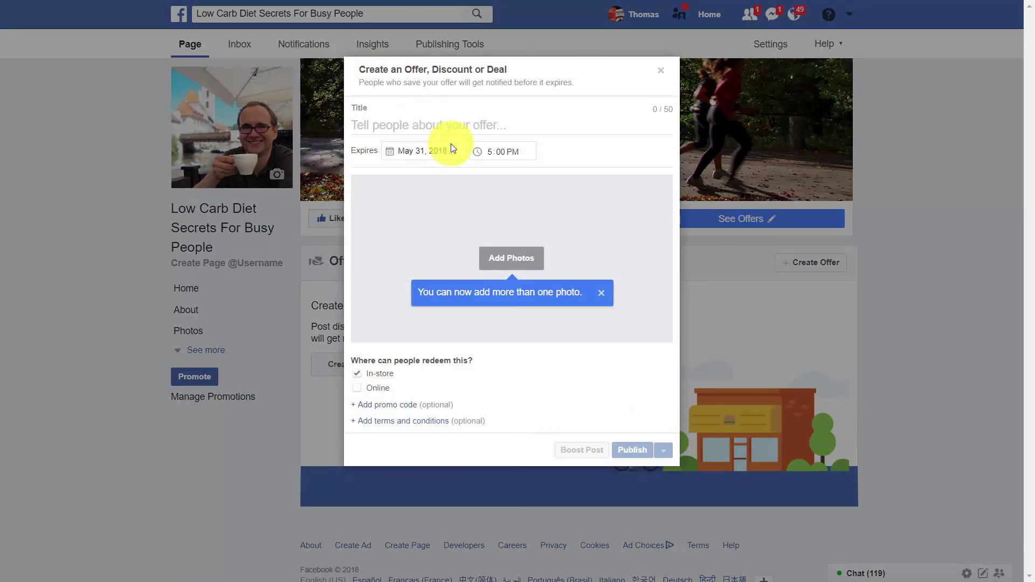
{"action": "type", "text": "Our New Video Release"}
{"action": "left_click", "coordinate": [358, 388]}
{"action": "left_click", "coordinate": [361, 364]}
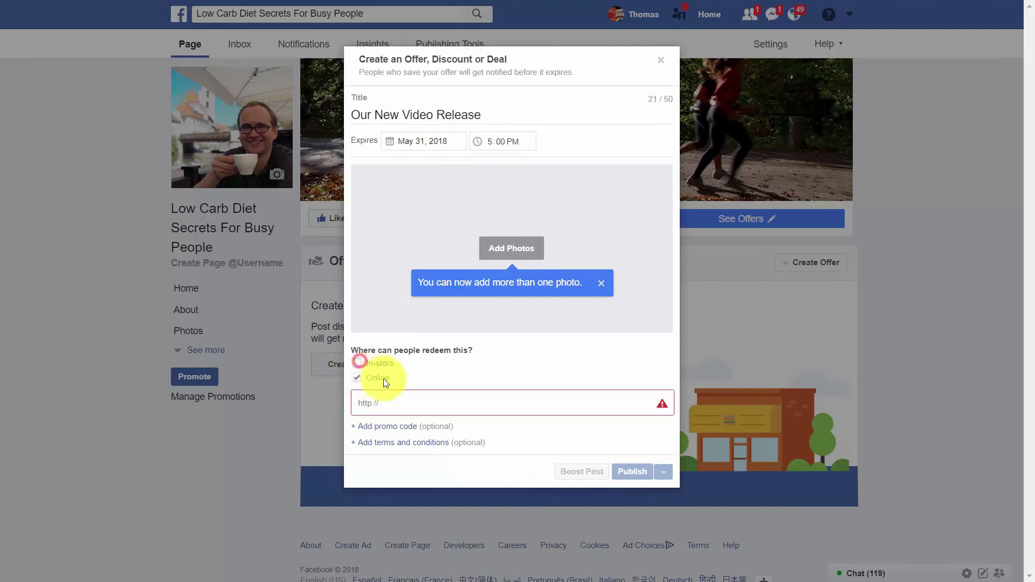
{"action": "left_click", "coordinate": [403, 402]}
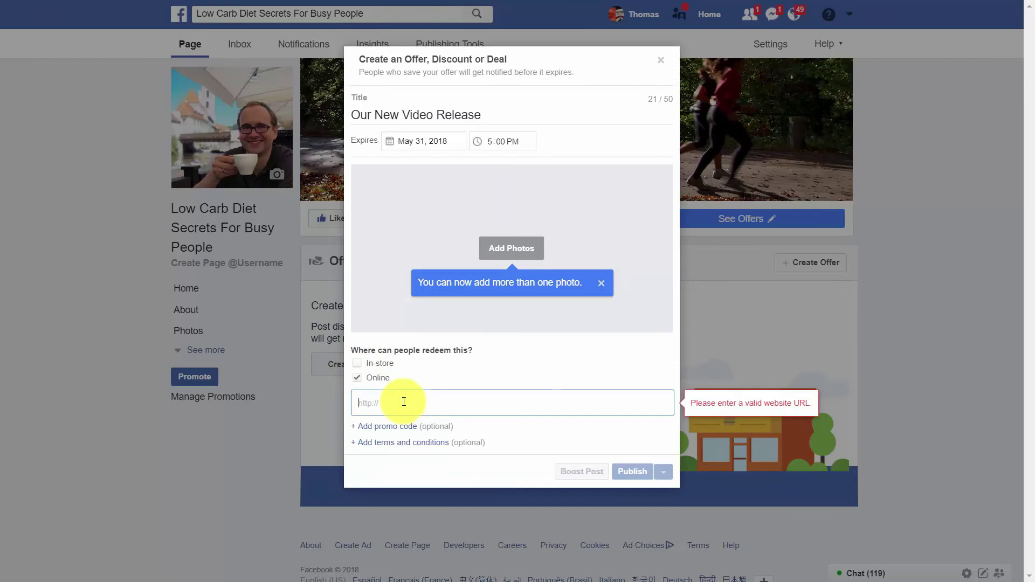
{"action": "type", "text": "http://primevideo.com"}
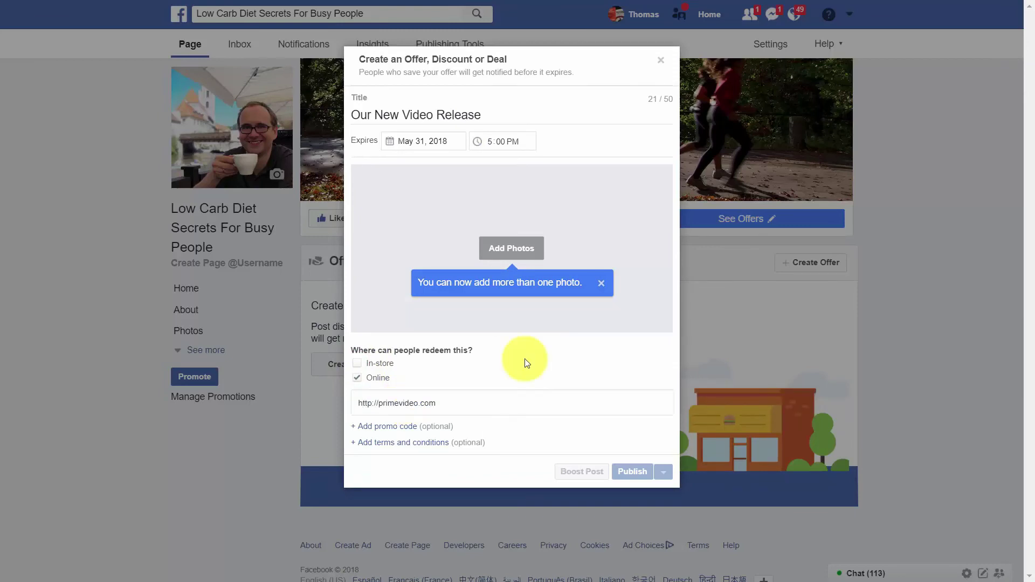
Step: Add the Complete Internet Marketing Strategy product image to the offer and publish it
{"action": "left_click", "coordinate": [526, 250]}
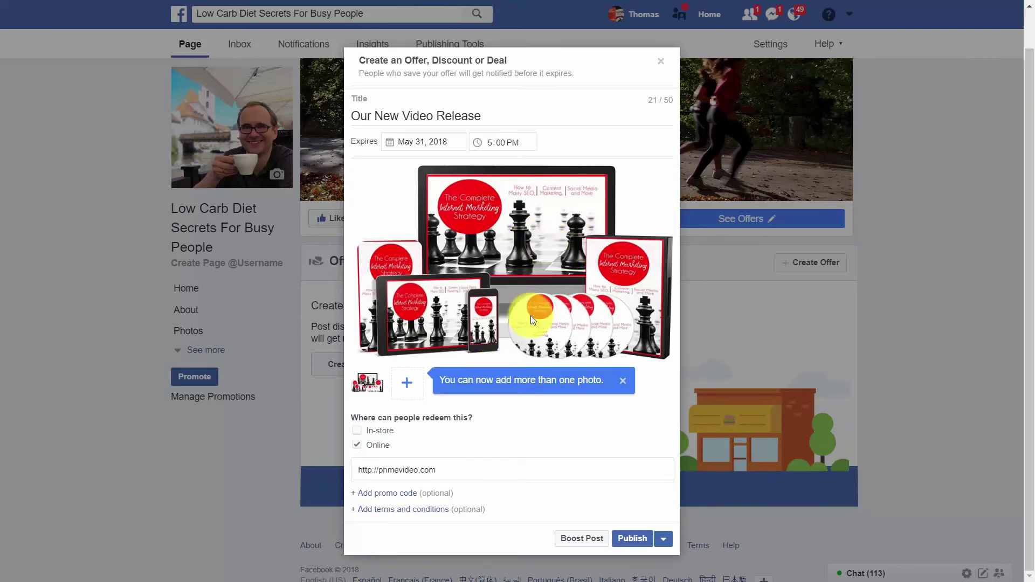
{"action": "left_click", "coordinate": [632, 539]}
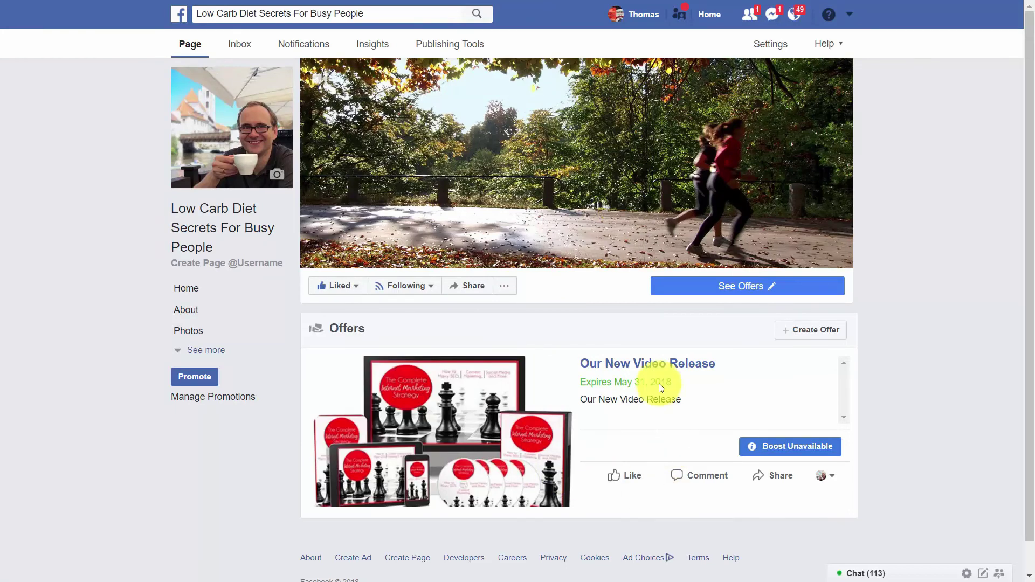
{"action": "mouse_move", "coordinate": [769, 434]}
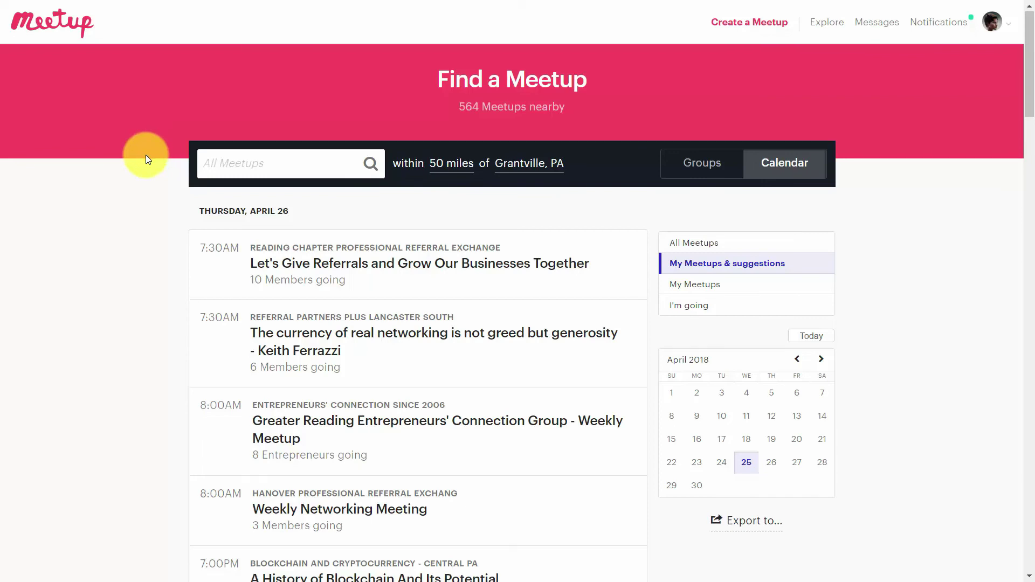
Step: On Meetup, look through the calendar of suggested nearby meetups from Thursday, April 26 onward
{"action": "scroll", "coordinate": [286, 81], "scroll_direction": "down", "scroll_amount": 1}
{"action": "scroll", "coordinate": [361, 124], "scroll_direction": "up", "scroll_amount": 1}
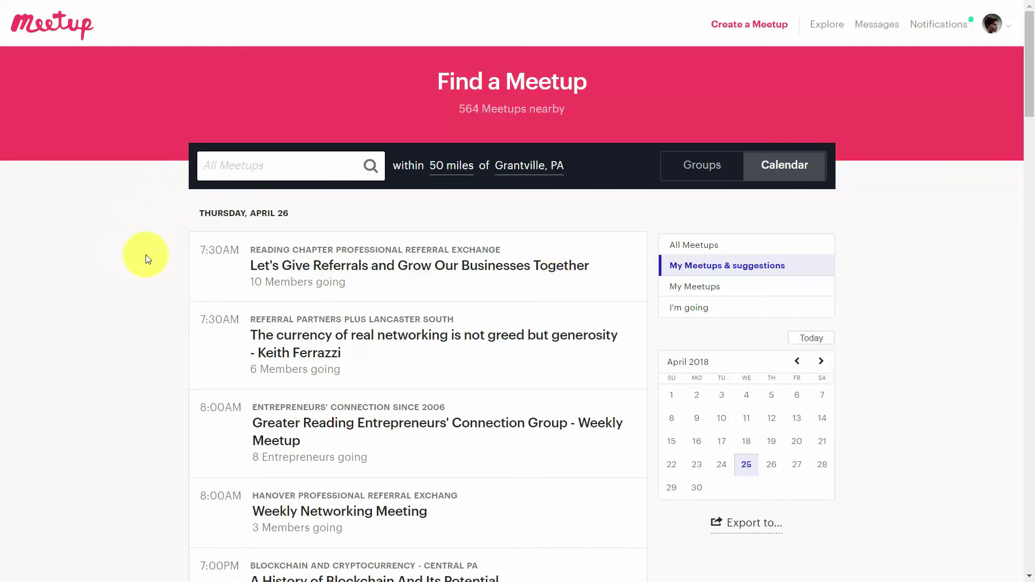
{"action": "scroll", "coordinate": [164, 294], "scroll_direction": "down", "scroll_amount": 1}
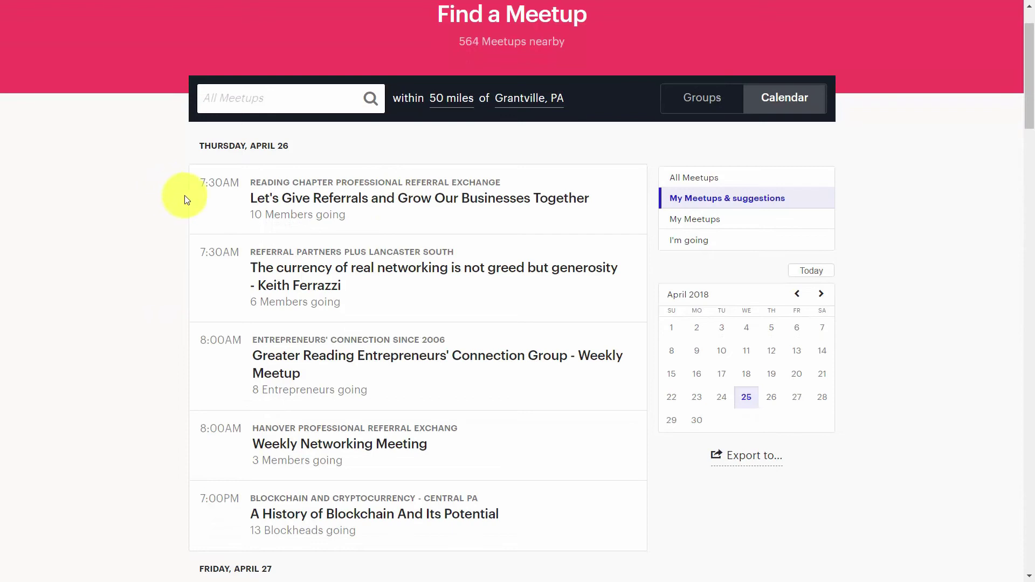
{"action": "scroll", "coordinate": [194, 197], "scroll_direction": "down", "scroll_amount": 2}
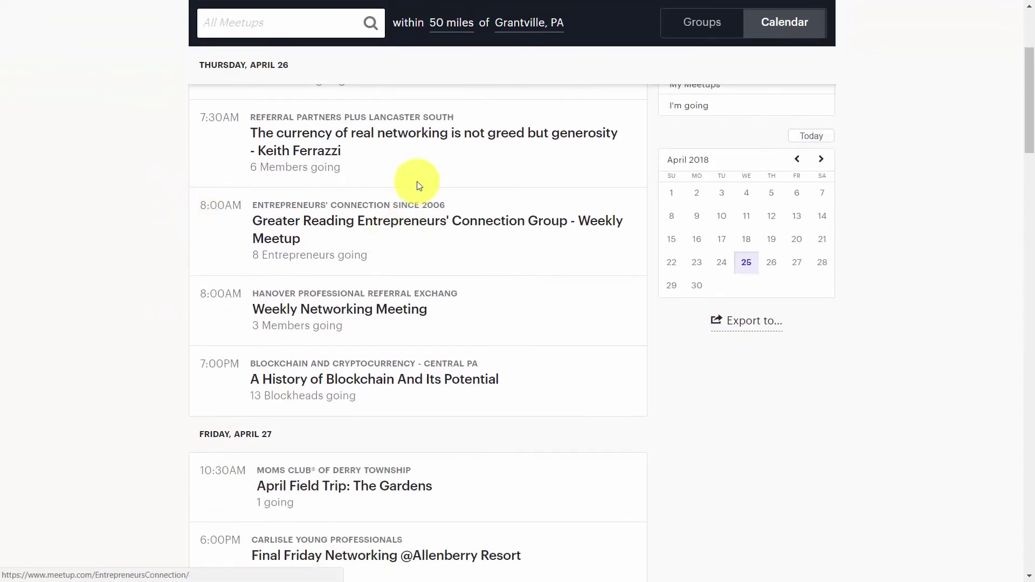
{"action": "scroll", "coordinate": [170, 239], "scroll_direction": "down", "scroll_amount": 5}
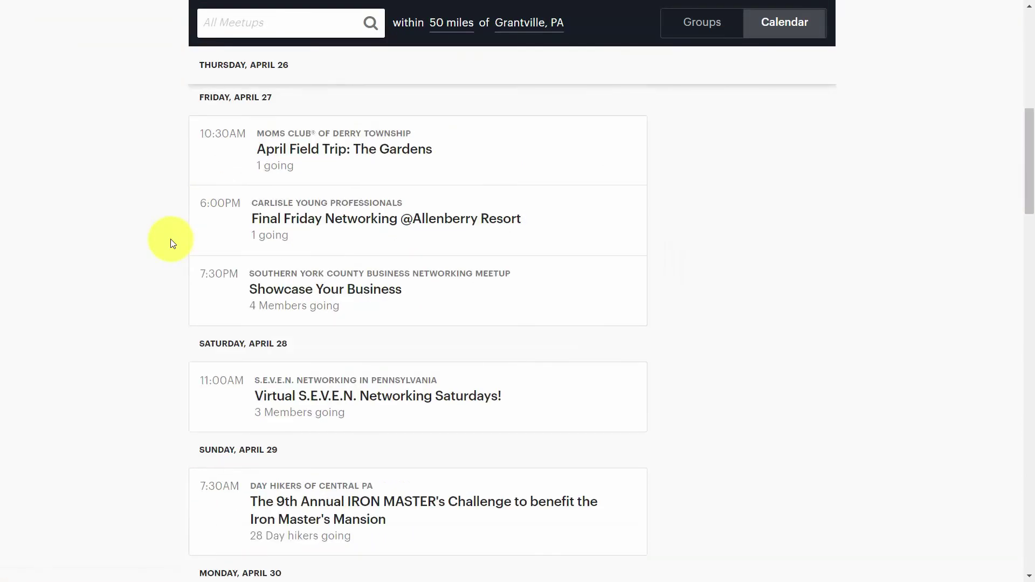
{"action": "scroll", "coordinate": [170, 239], "scroll_direction": "down", "scroll_amount": 1}
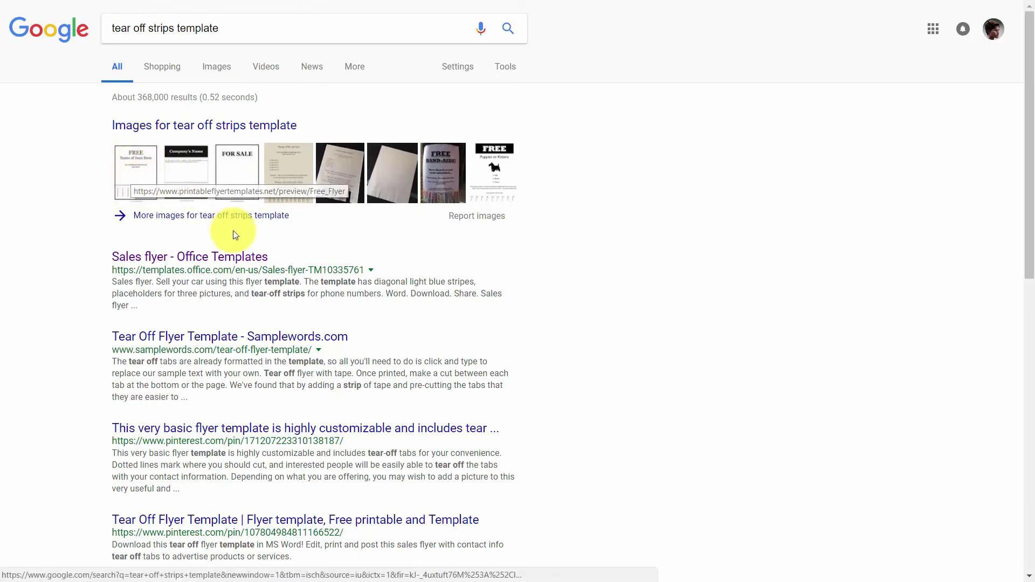
Step: On Google, open the Sales flyer Office template from the results for "tear off strips template"
{"action": "left_click", "coordinate": [223, 264]}
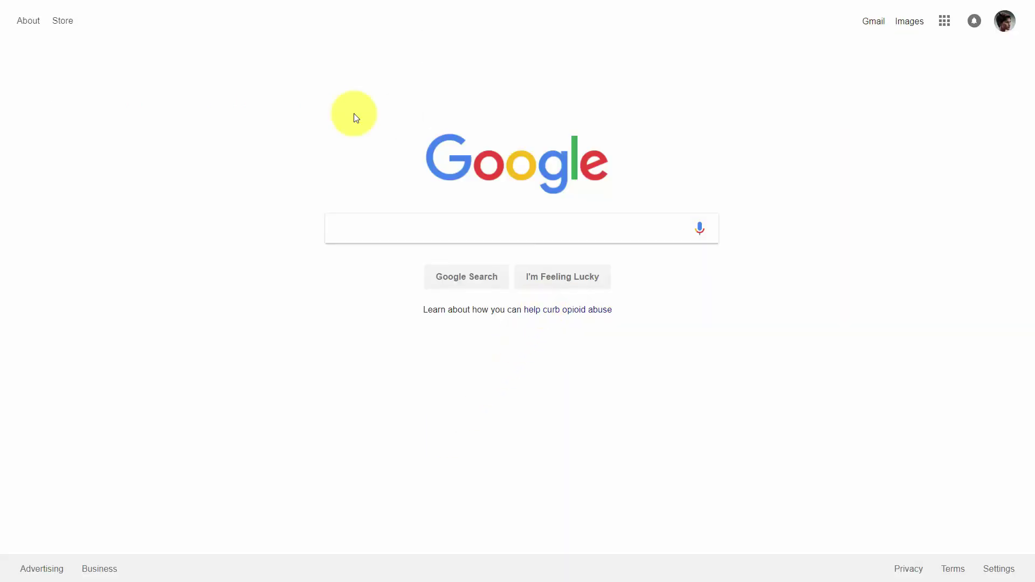
{"action": "left_click", "coordinate": [333, 228]}
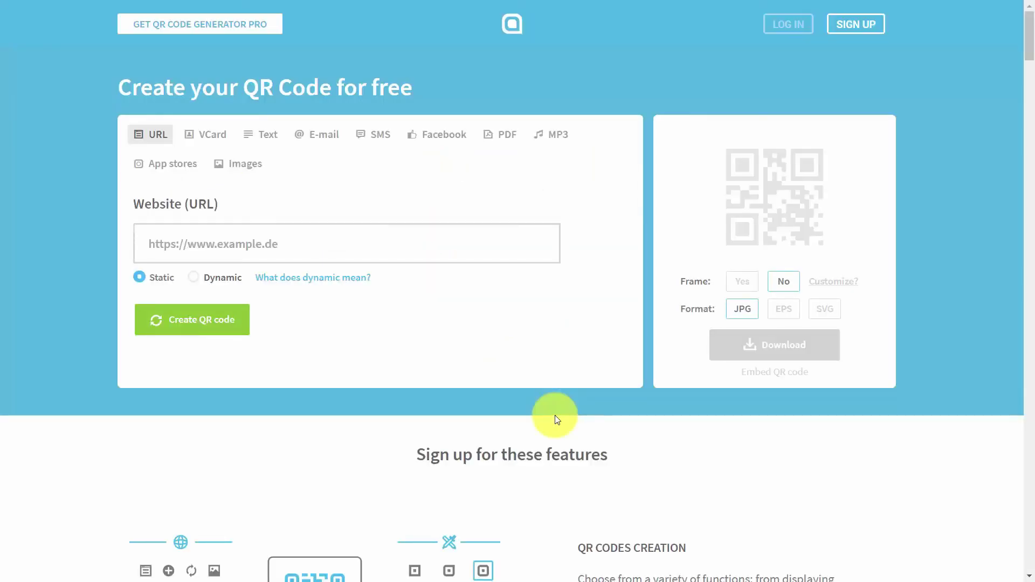
{"action": "left_click", "coordinate": [443, 228]}
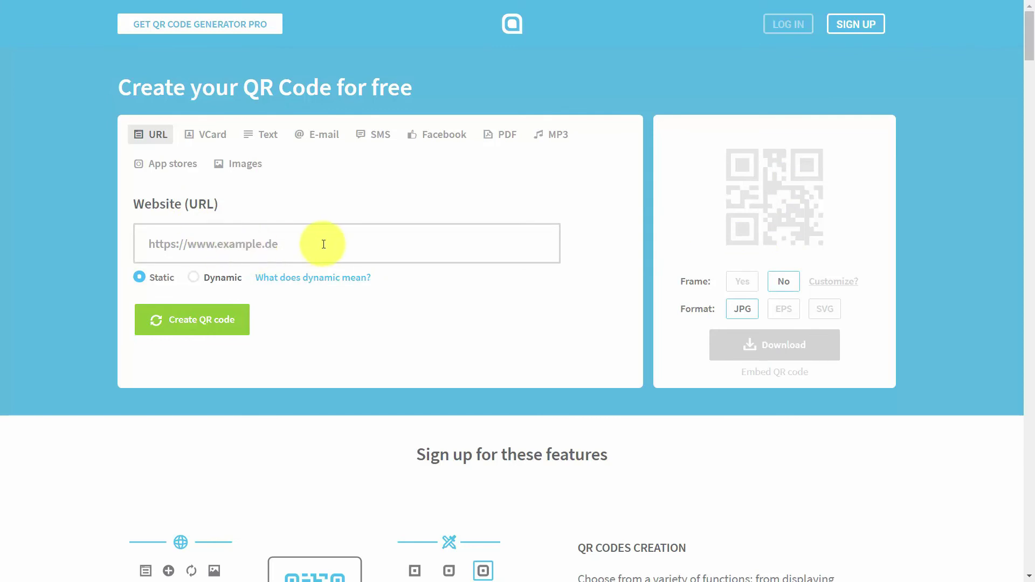
{"action": "type", "text": "http://primevideo.com"}
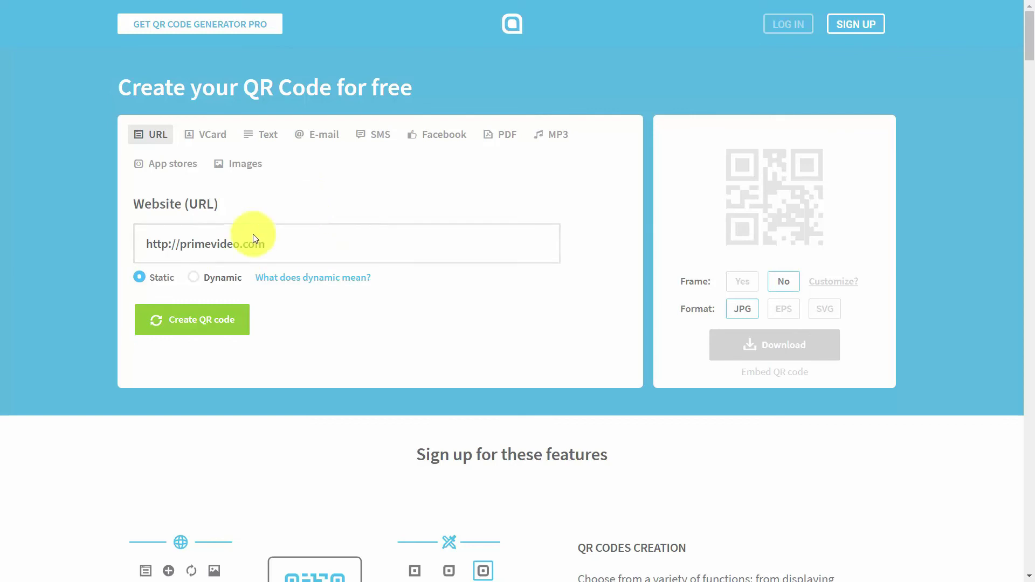
{"action": "left_click", "coordinate": [209, 320]}
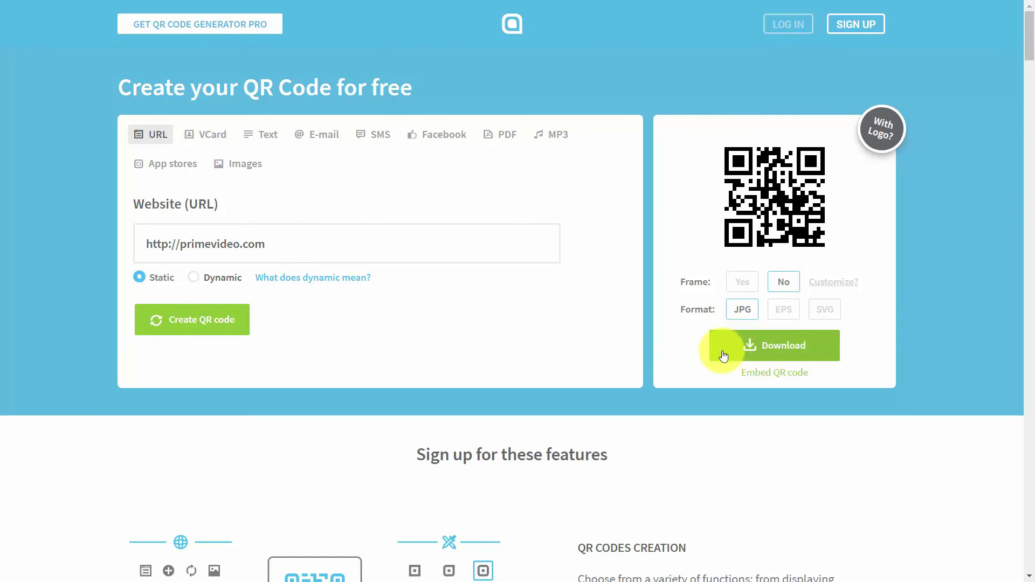
{"action": "left_click", "coordinate": [754, 339]}
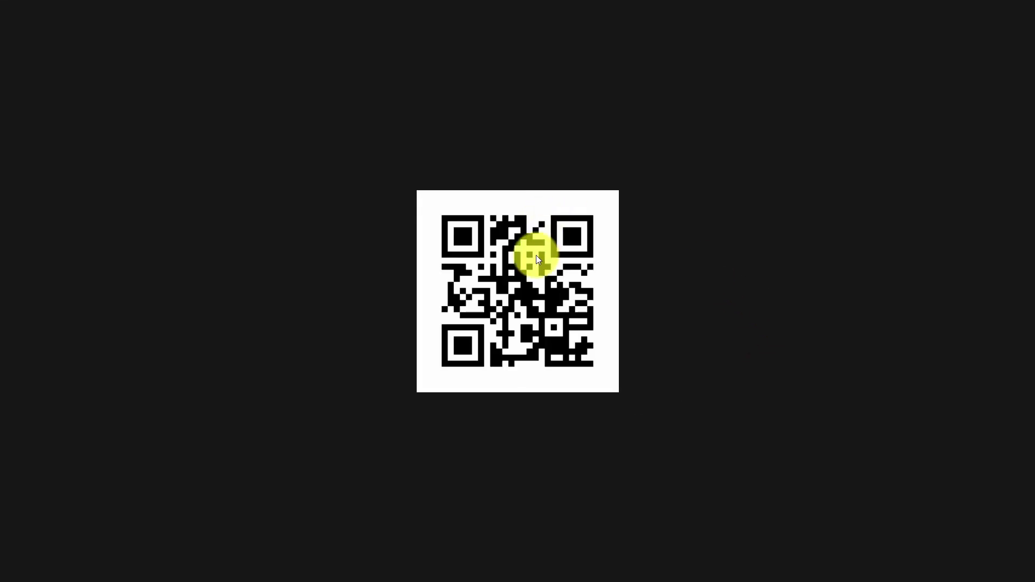
{"action": "right_click", "coordinate": [536, 254]}
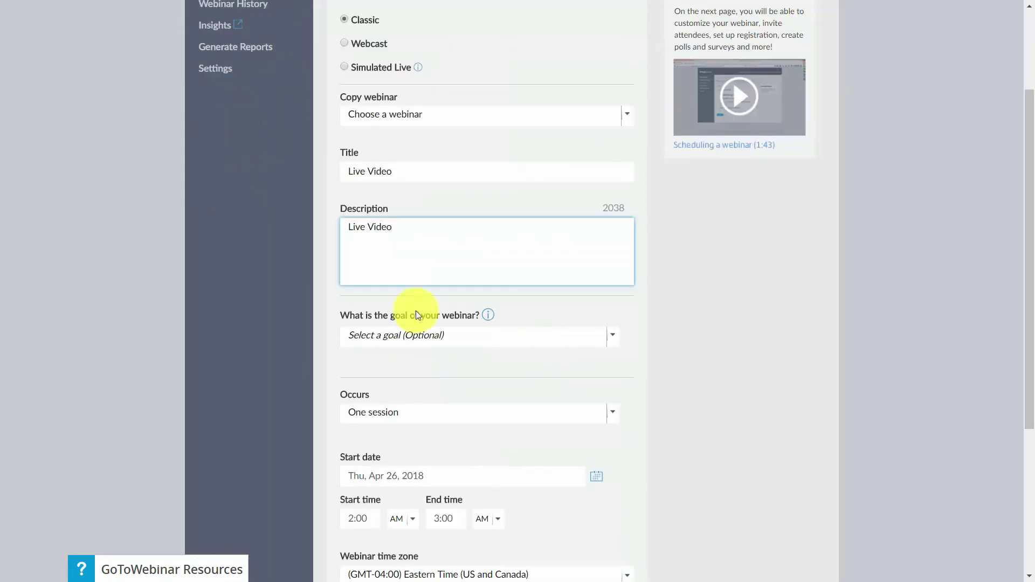
Step: In GoToWebinar, schedule the one-session "Live Video" webinar and add the video "My first video" to it
{"action": "scroll", "coordinate": [460, 329], "scroll_direction": "down", "scroll_amount": 3}
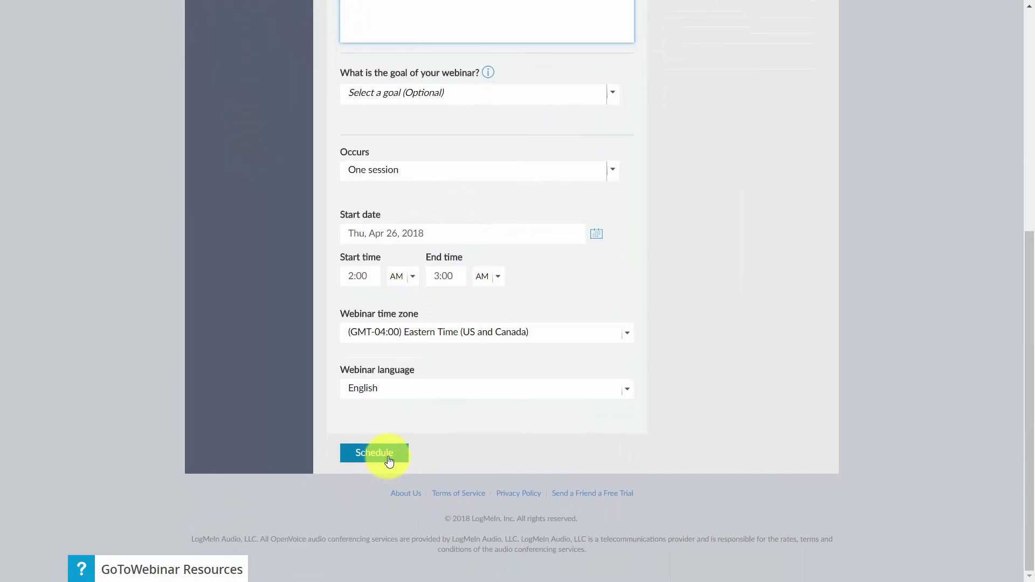
{"action": "left_click", "coordinate": [388, 458]}
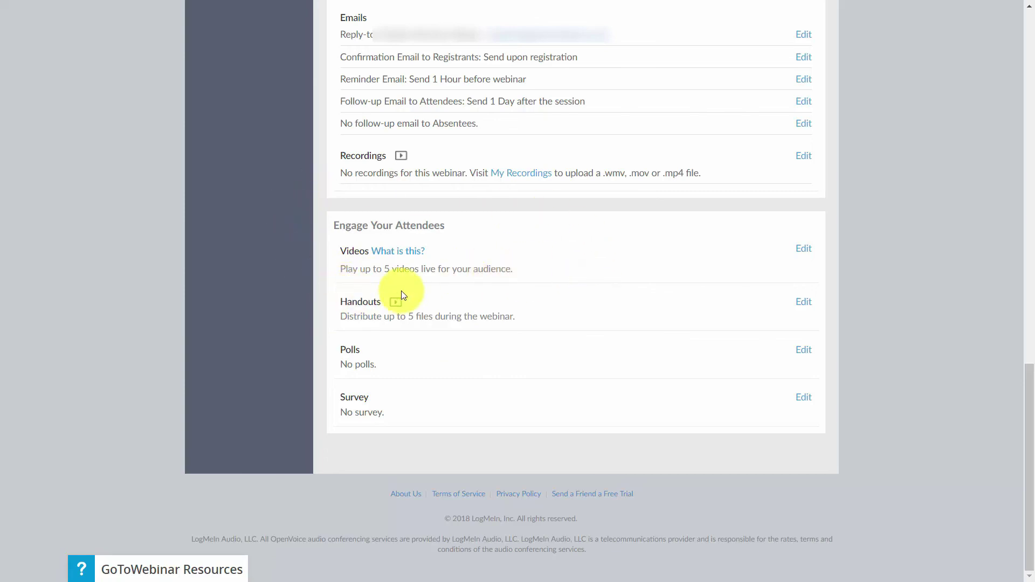
{"action": "left_click", "coordinate": [804, 250]}
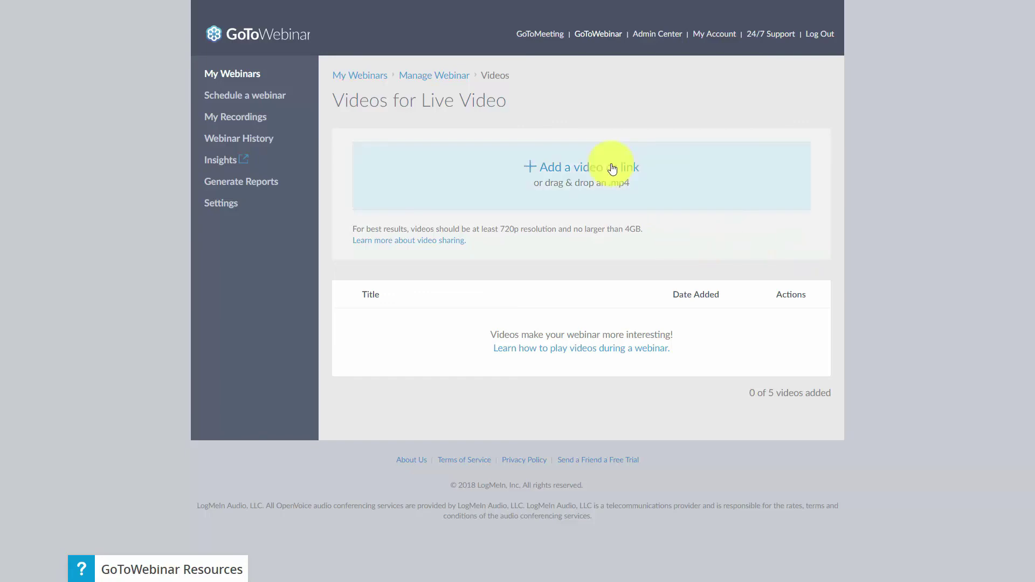
{"action": "left_click", "coordinate": [557, 174]}
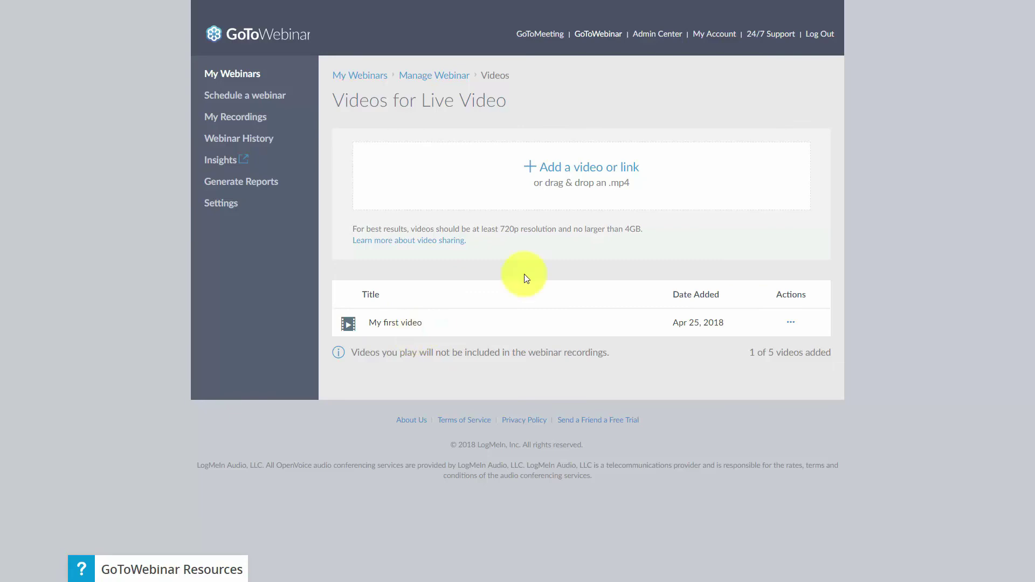
{"action": "left_click", "coordinate": [584, 169]}
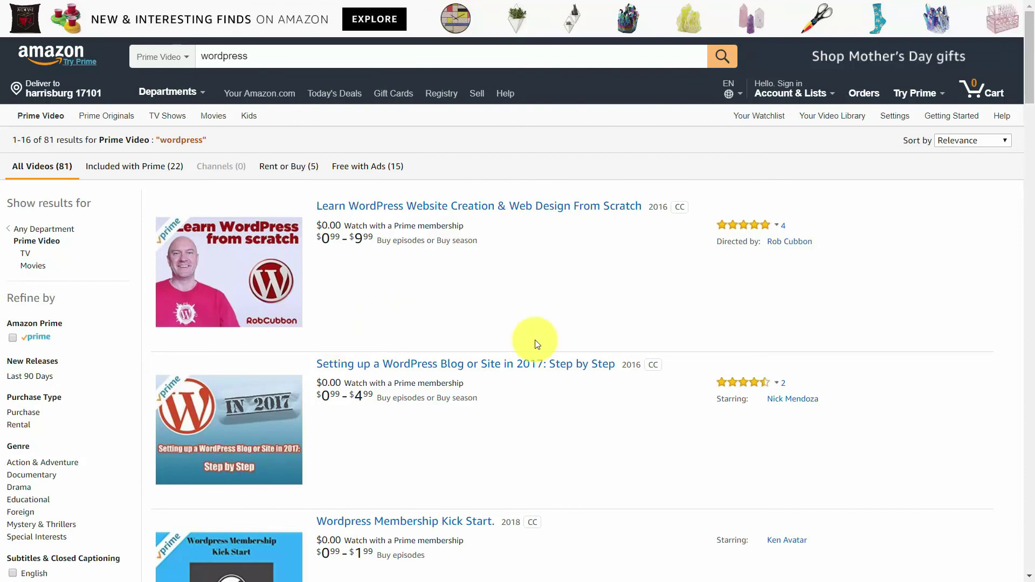
Step: On Amazon, look through the Prime Video search results for "wordpress"
{"action": "scroll", "coordinate": [536, 343], "scroll_direction": "down", "scroll_amount": 15}
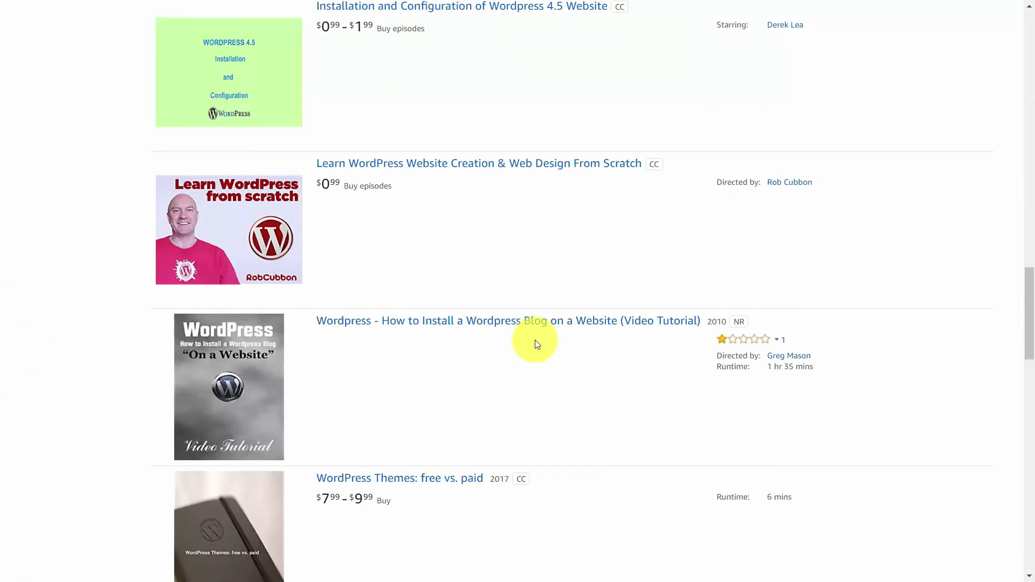